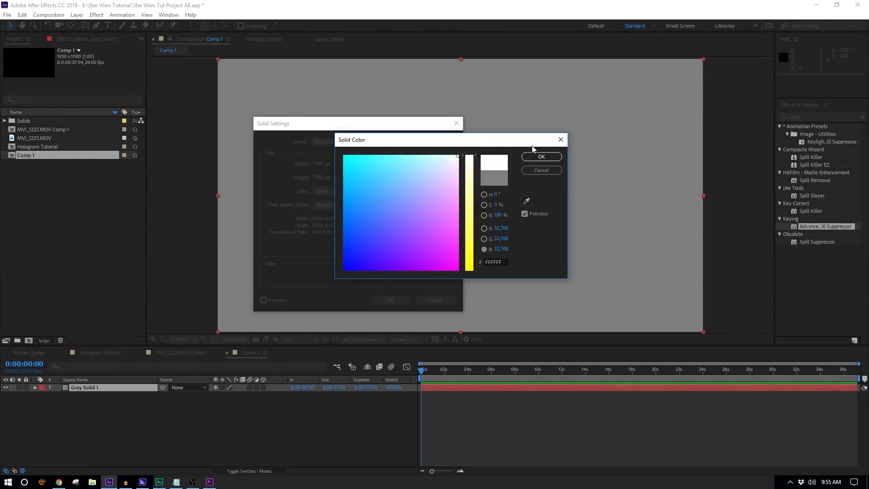
Create a white solid above the gray one and scale it to a wide horizontal band, about 365% by 15%, across the frame's middle.
click(544, 149)
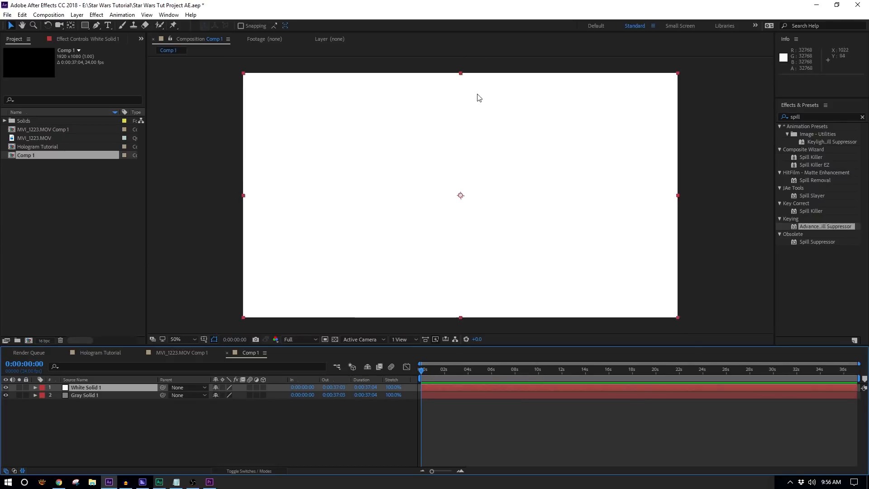
key(comma)
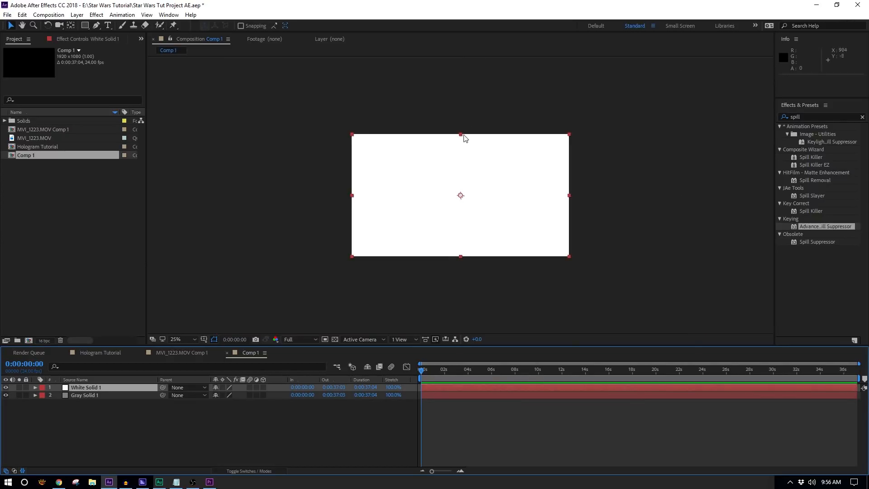
drag(460, 135, 461, 188)
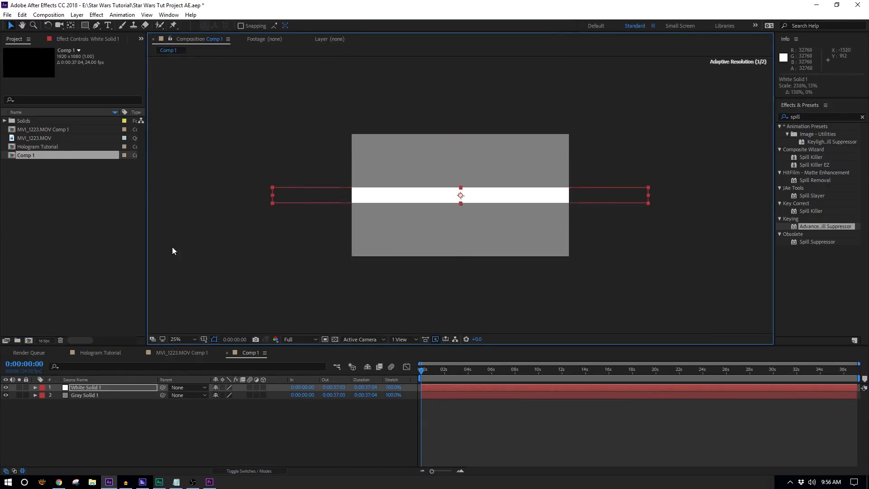
key(period)
Lower the opacity of the white band layer so it is only faint against the gray background.
key(t)
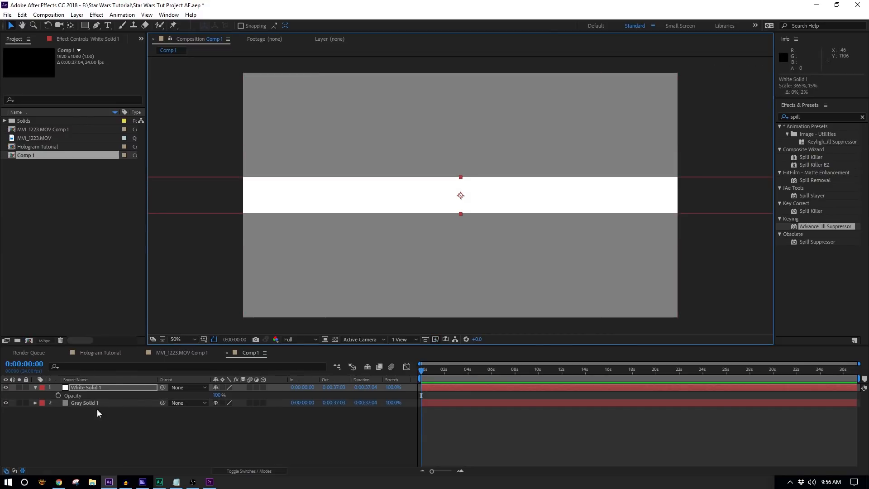
click(218, 396)
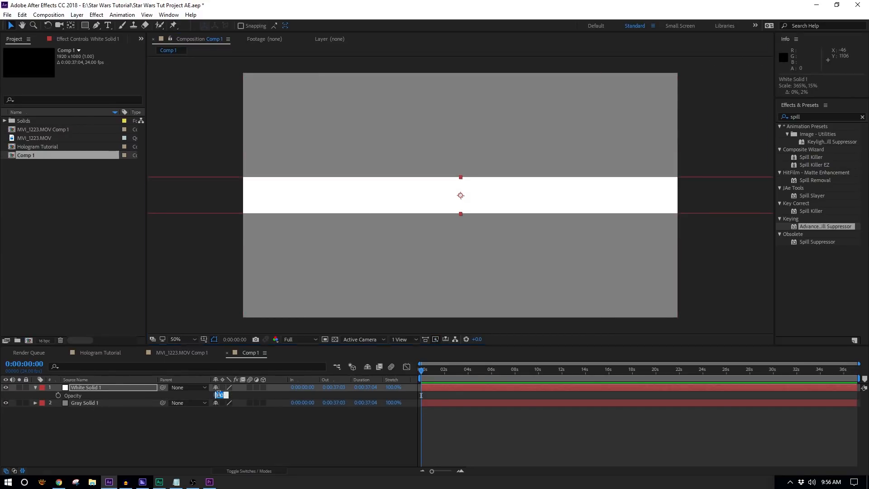
click(222, 434)
Add the expression wiggle(2,600) to the white band's Position and preview the motion.
click(100, 390)
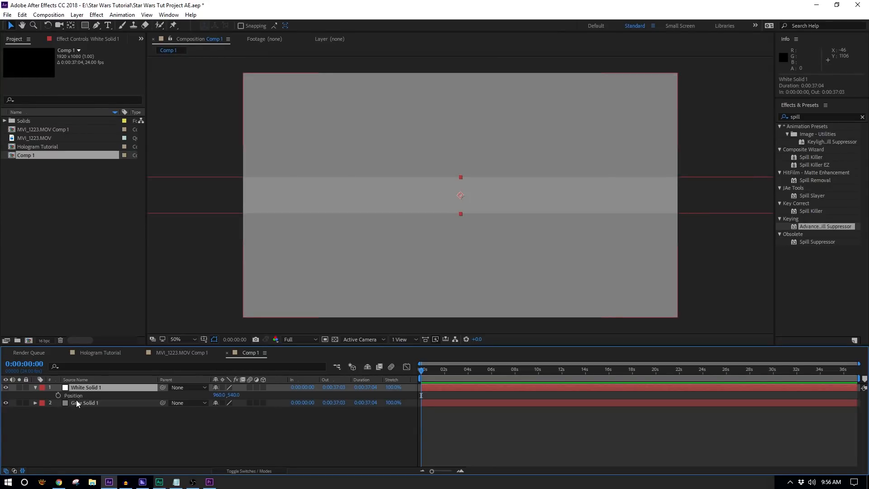
alt+click(58, 395)
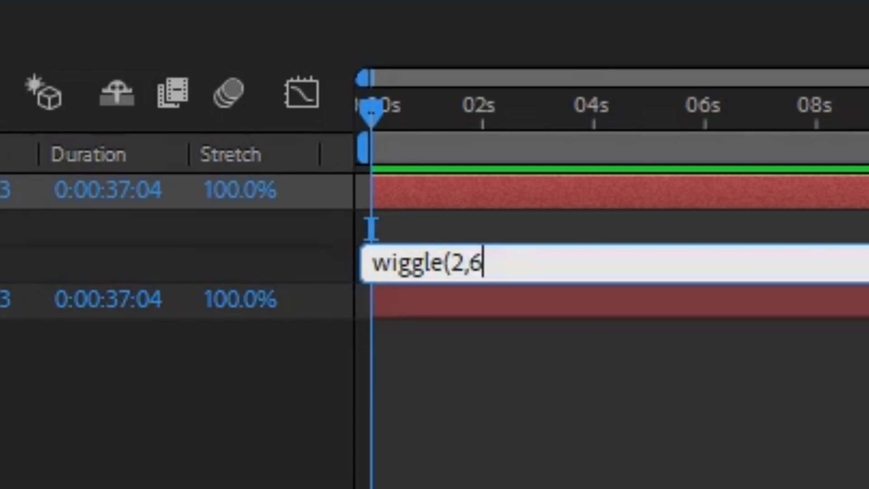
click(453, 389)
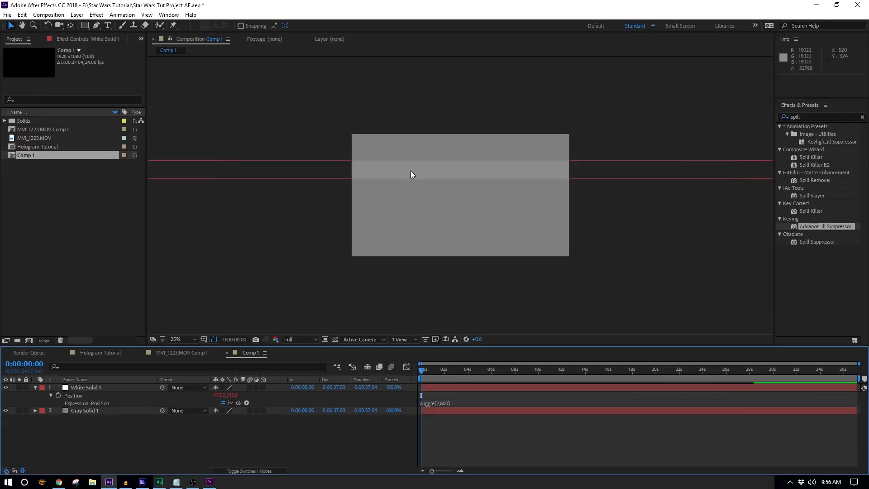
key(space)
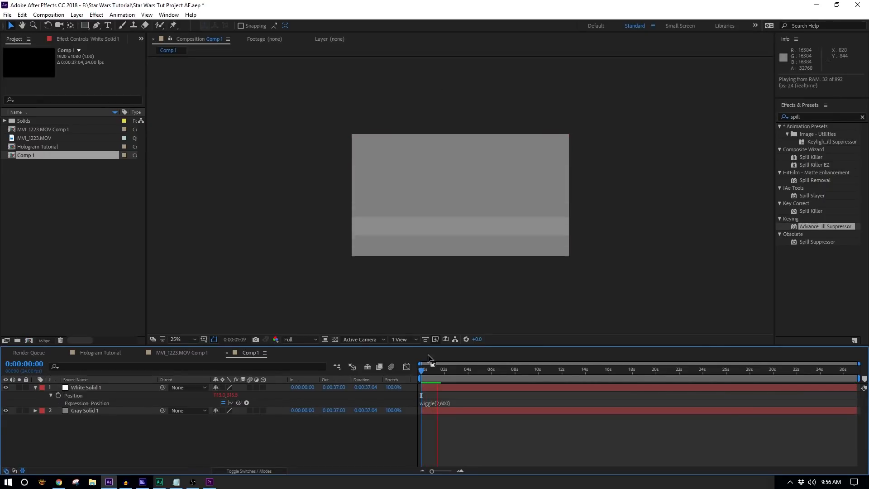
Slow the band's Position expression to wiggle(.5,600) and give its Opacity the expression wiggle(.5,10).
click(440, 403)
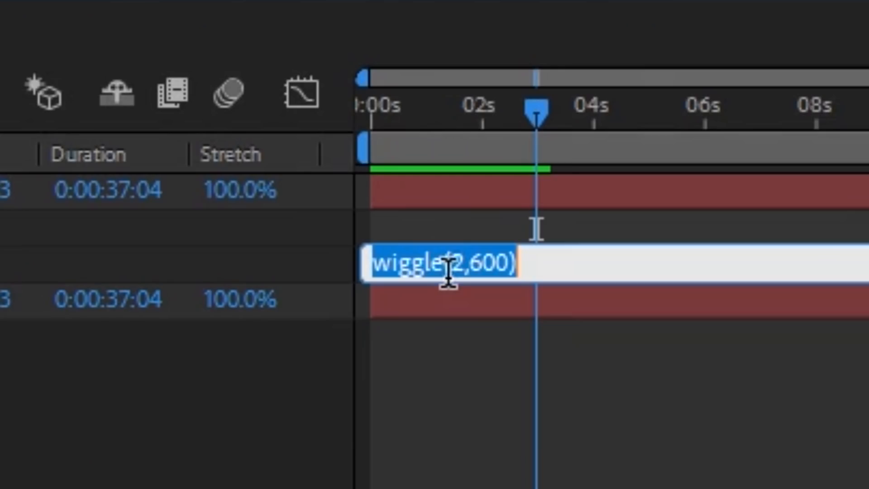
click(454, 267)
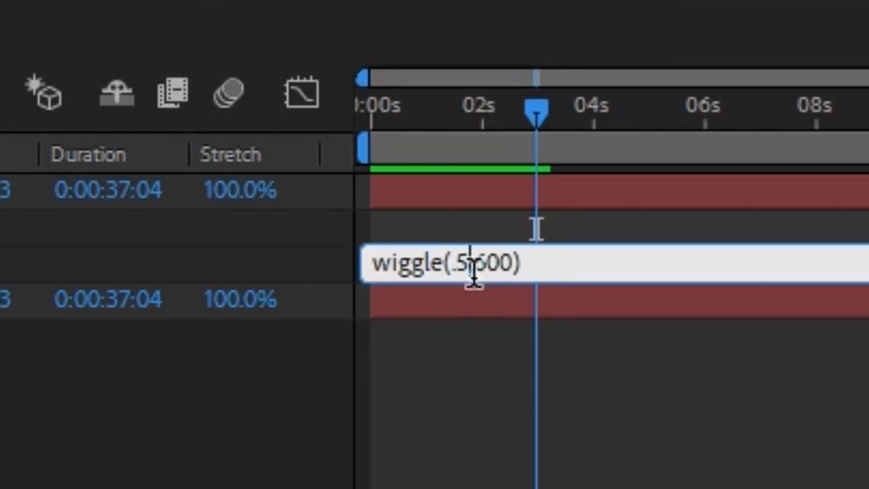
text(10)
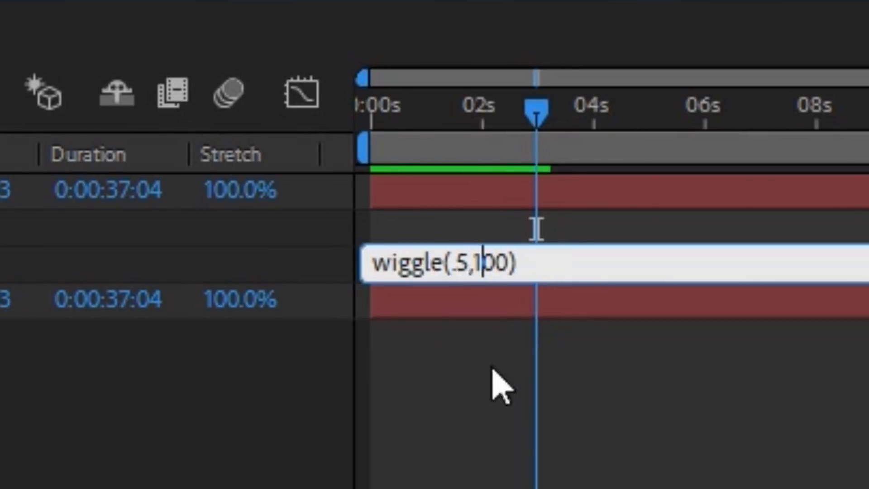
key(Delete)
key(Delete)
click(536, 229)
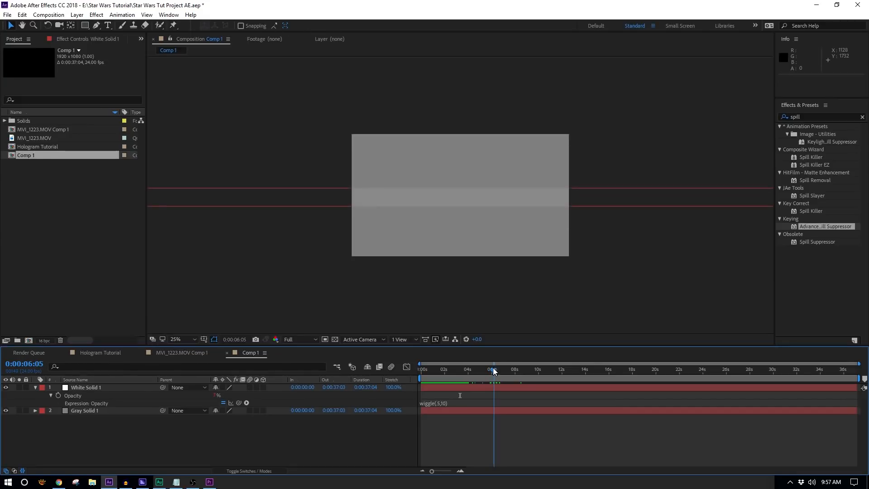
Duplicate the white band layer and preview the two moving bands.
key(ctrl+d)
key(space)
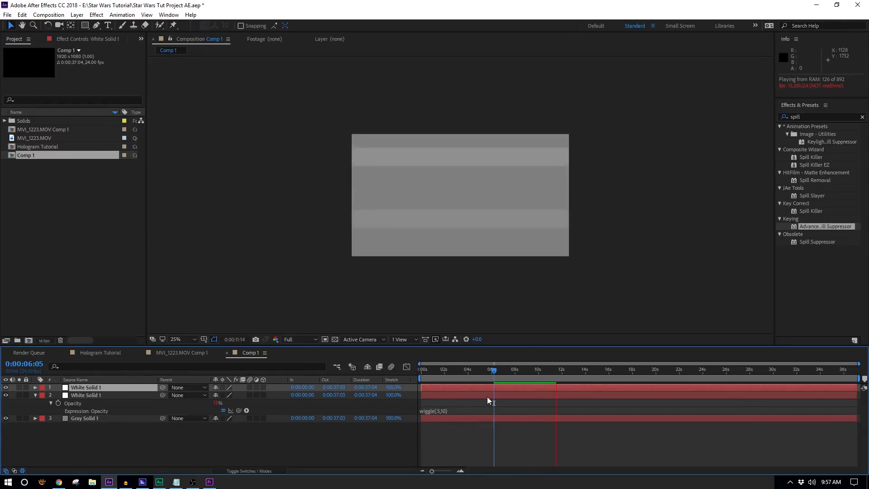
key(space)
Duplicate the white band again and recolor the new copy black as a separate solid.
key(ctrl+d)
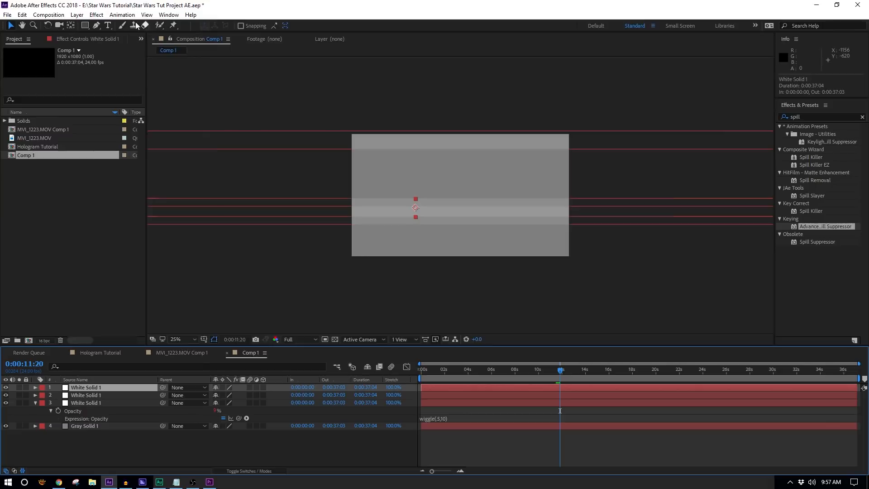
key(ctrl+shift+y)
click(97, 161)
text(0000FF)
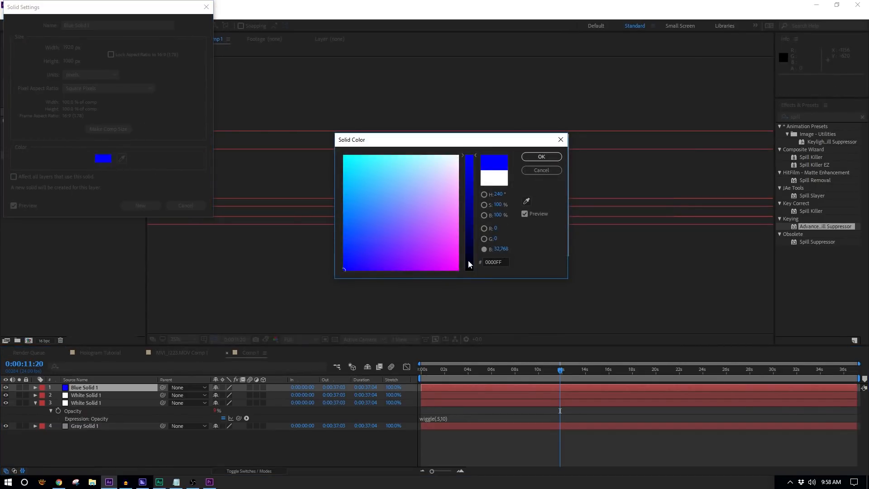
drag(473, 261, 473, 274)
click(542, 157)
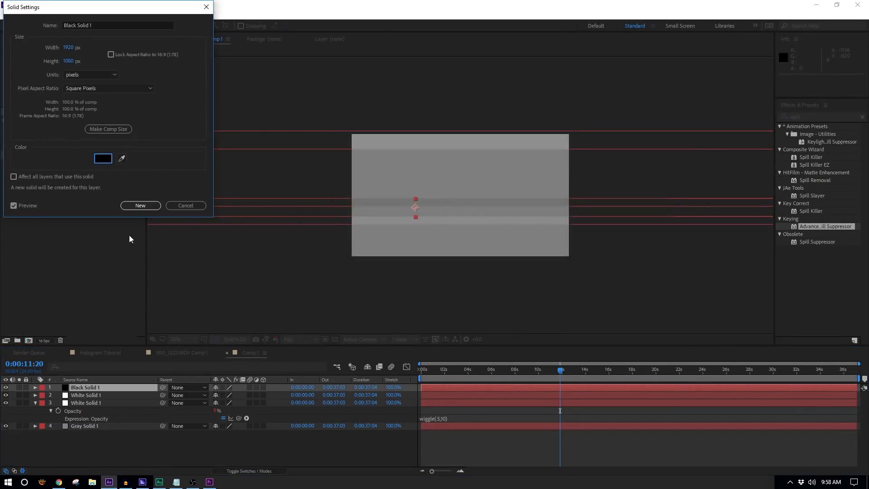
click(140, 205)
Duplicate the black band twice to have three black bands, and preview the animation.
key(ctrl+d)
key(ctrl+d)
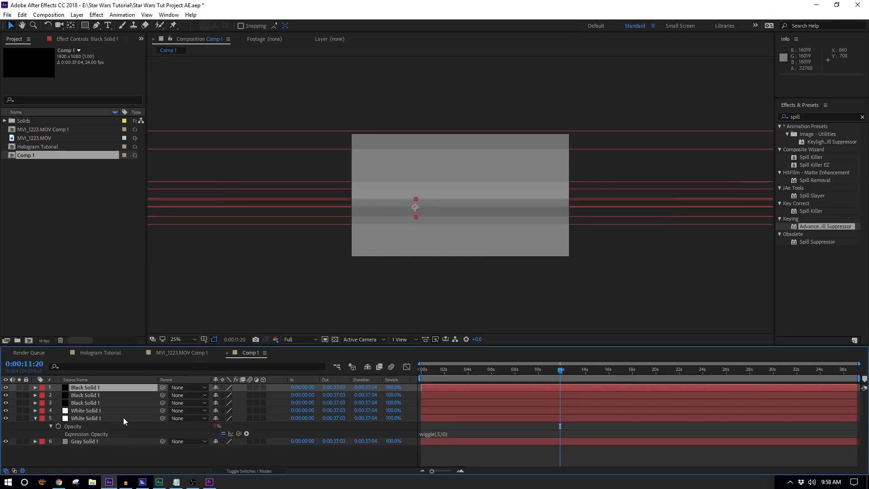
key(period)
key(space)
key(space)
click(572, 371)
Add an adjustment layer above all the bands and apply Fast Box Blur to it.
click(76, 15)
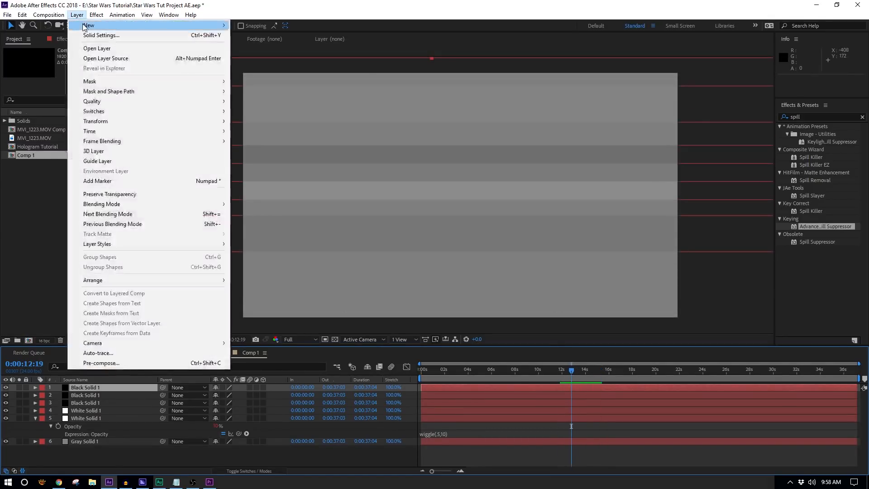
click(308, 84)
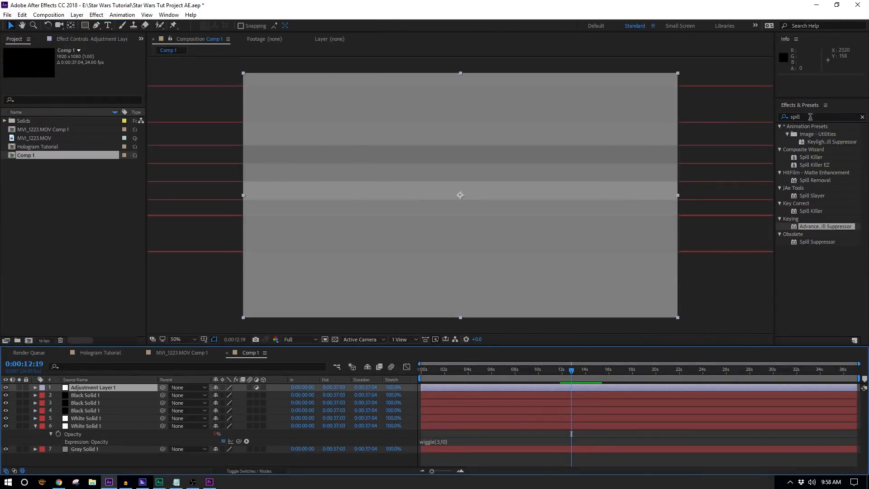
click(810, 117)
text(fa)
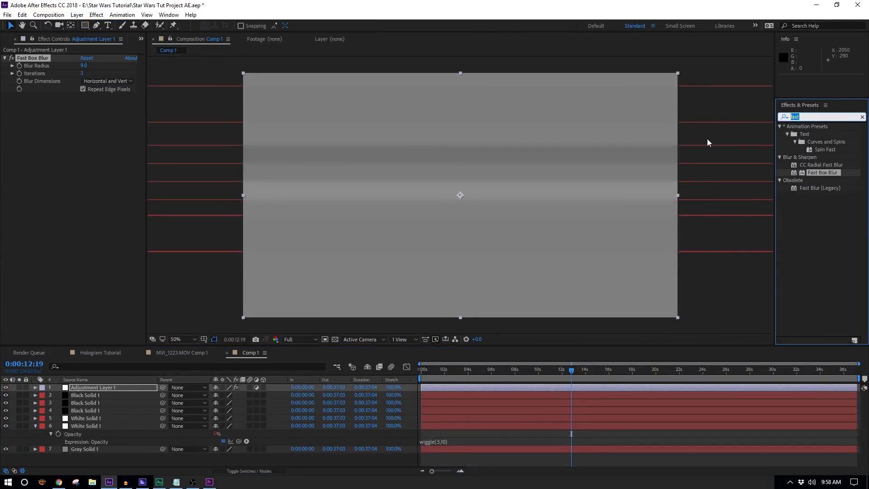
Apply Sharpen below Fast Box Blur on the adjustment layer, with Sharpen Amount 1934 and Blur Radius 3.0.
text(sharp)
drag(776, 144, 87, 189)
drag(84, 105, 179, 113)
scroll(545, 174, up, 1)
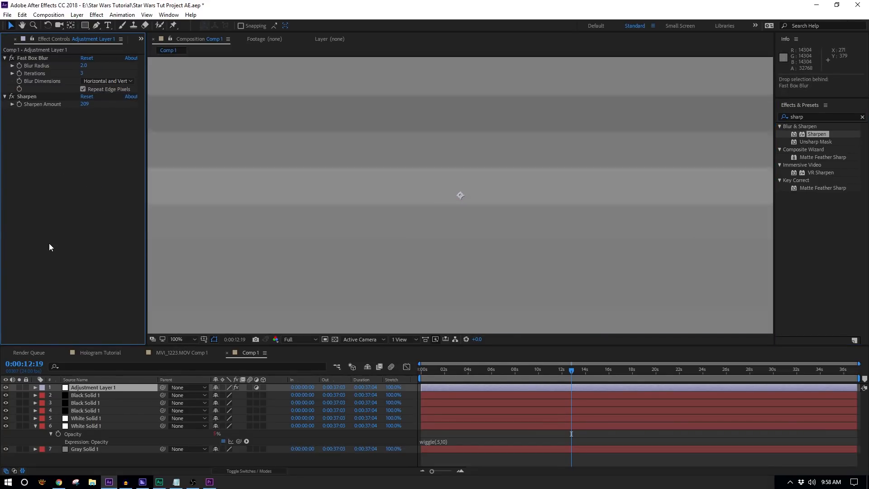
drag(115, 96, 545, 261)
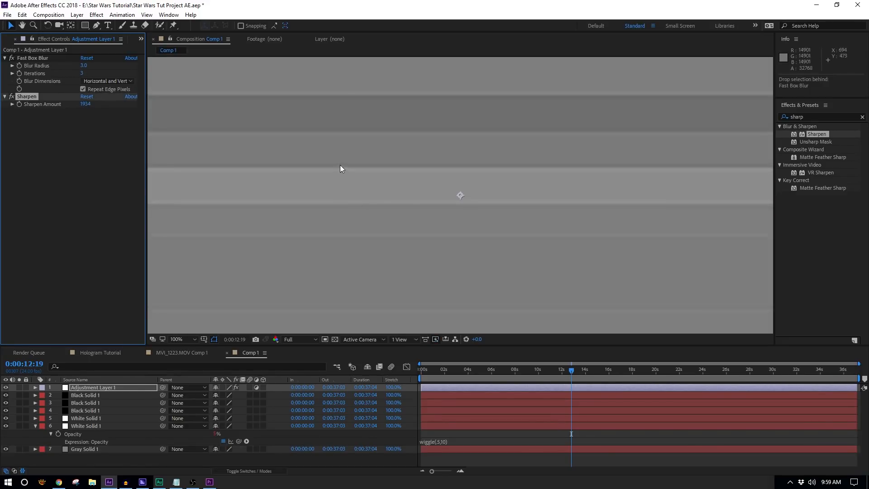
scroll(408, 193, down, 1)
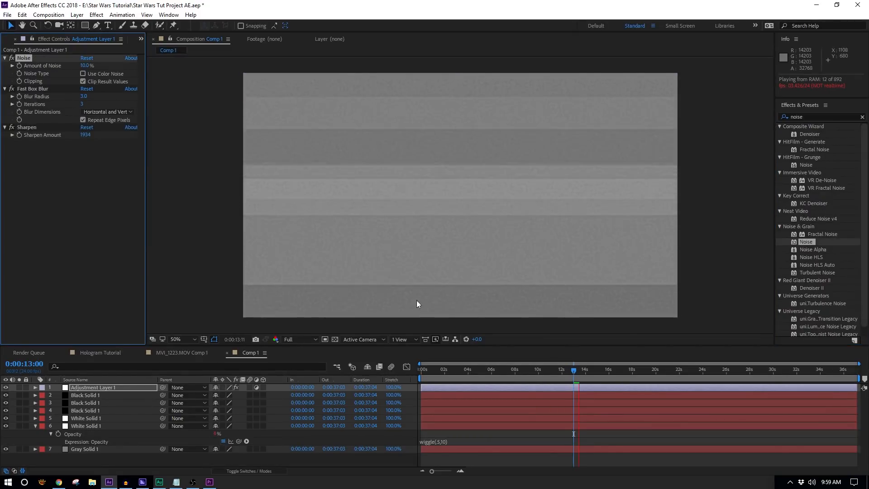
Place Comp 1 above the footage in the Hologram Tutorial composition, named Noise and bands, with the Overlay blending mode.
click(104, 352)
click(13, 39)
drag(25, 154, 154, 390)
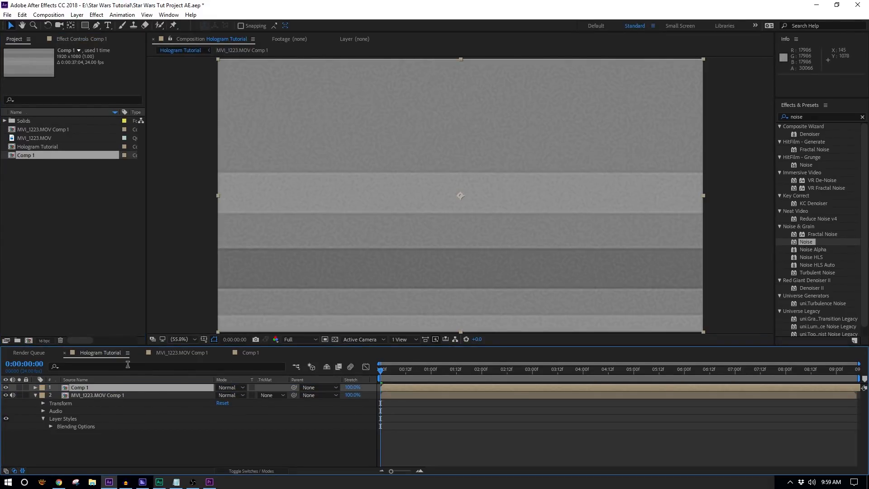
click(224, 387)
click(282, 247)
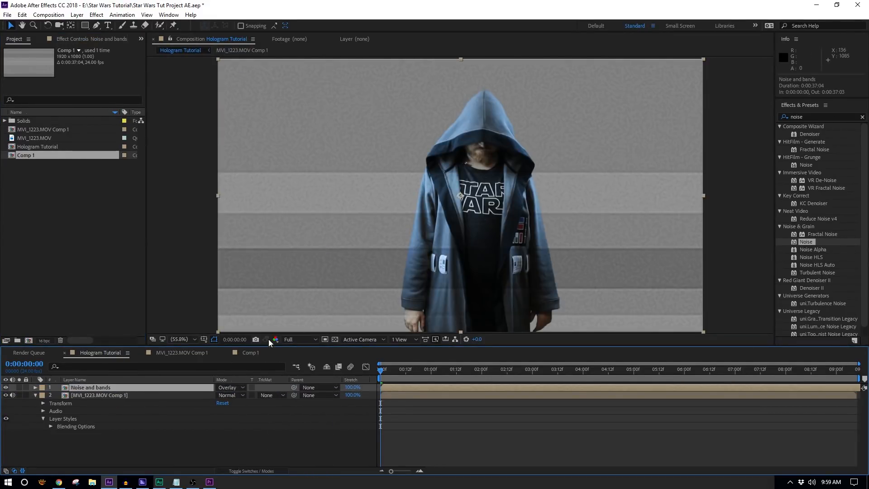
Try the Saturation, Hard Light and Overlay blending modes on the Noise and bands layer.
click(233, 387)
click(242, 383)
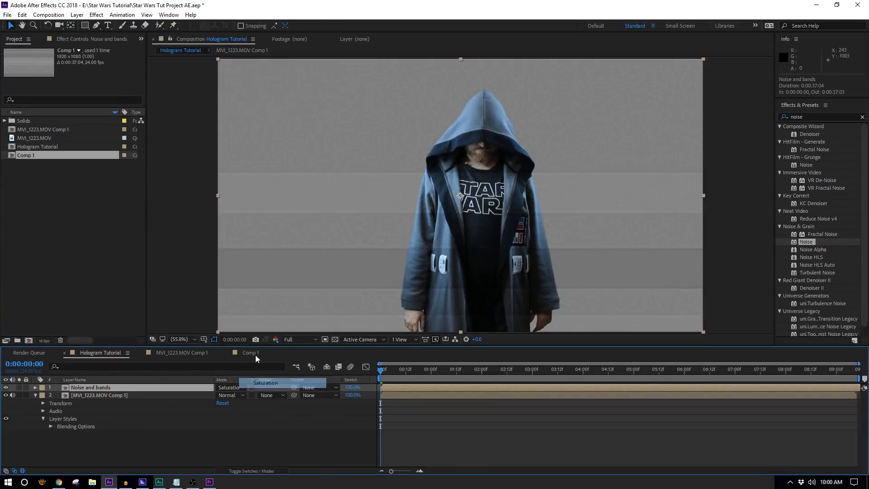
click(233, 388)
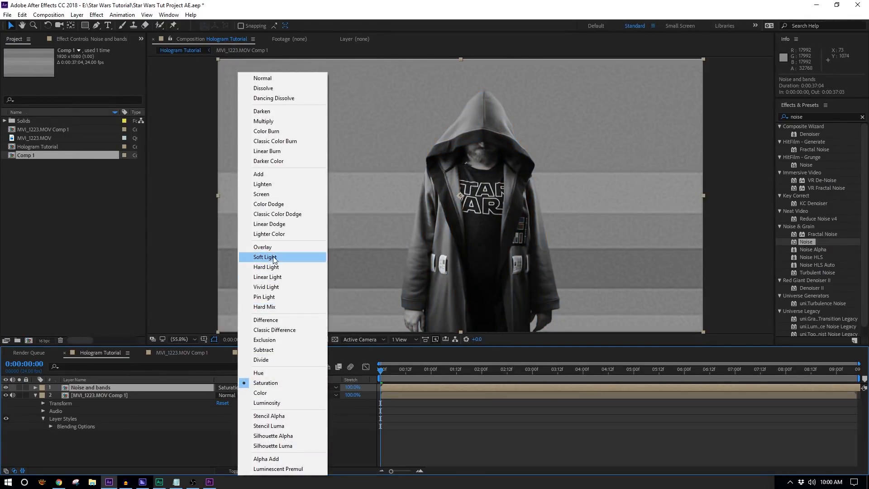
click(278, 269)
click(229, 387)
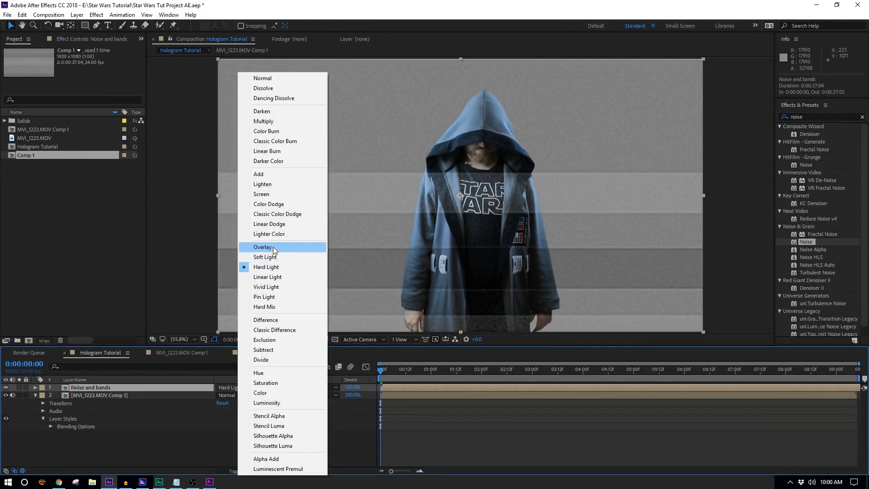
click(273, 248)
Set the Noise and bands layer to Hard Light and preserve the underlying transparency so the bands cover only the figure.
click(239, 387)
click(266, 268)
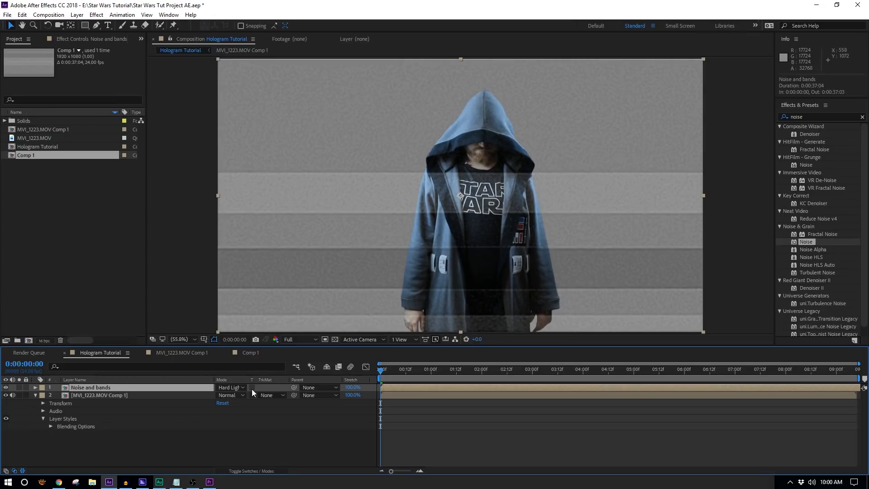
click(342, 332)
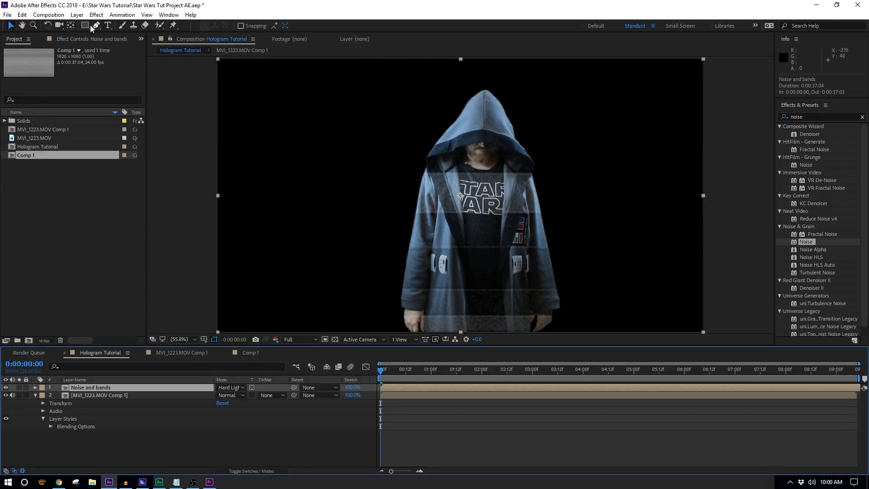
Add an adjustment layer with a light effect and try its center at the figure's chest, the tip of the hood and the chest again.
click(77, 15)
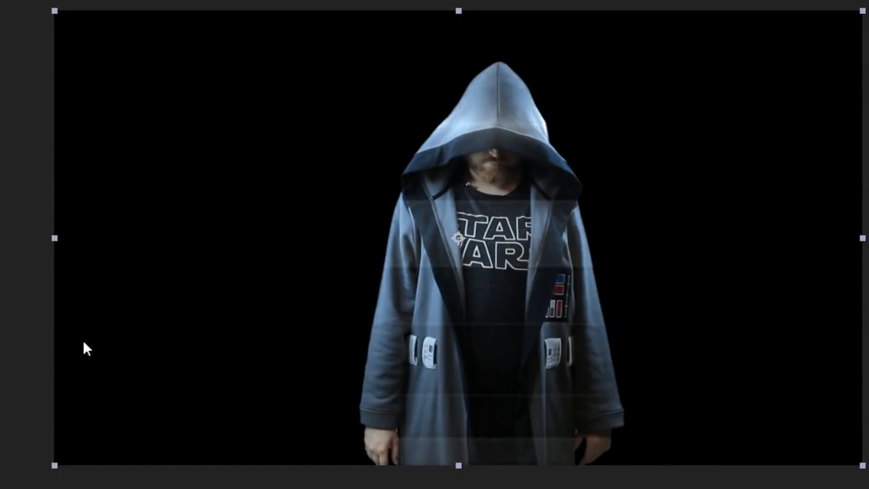
click(481, 299)
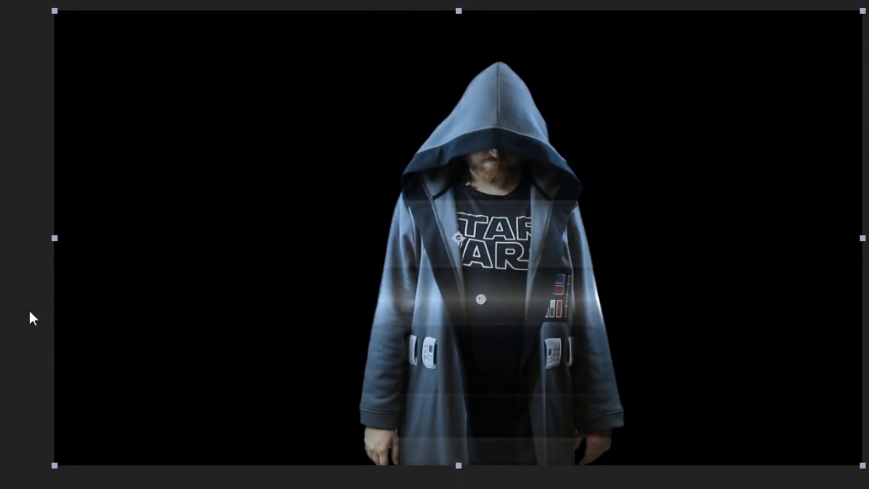
drag(483, 301, 496, 73)
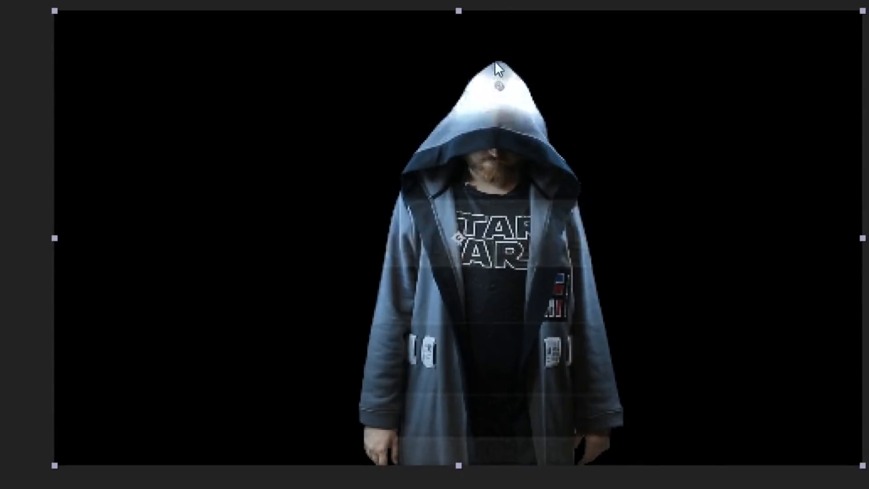
drag(500, 137, 497, 237)
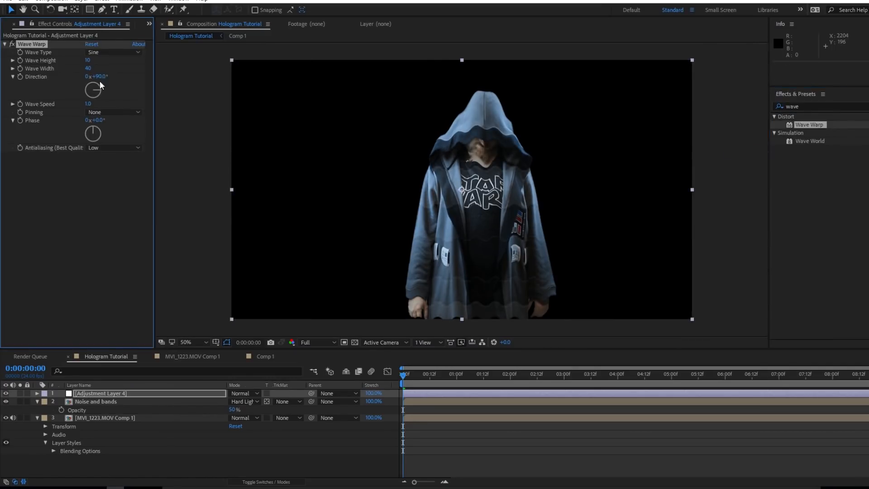
Set the adjustment layer's Wave Warp to wave height 3, wave width 11 and direction 0°, and preview the ripple.
scroll(519, 216, up, 2)
drag(88, 67, 69, 70)
click(89, 61)
text(3)
click(80, 198)
key(space)
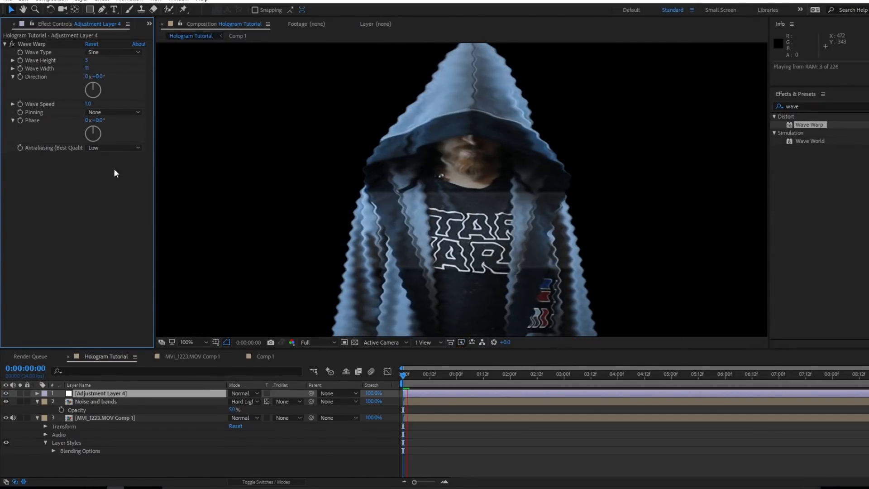
Raise the Wave Warp speed to 3.1, preview the motion and set the wave height to 1.
key(space)
click(12, 104)
drag(136, 117, 93, 118)
click(86, 214)
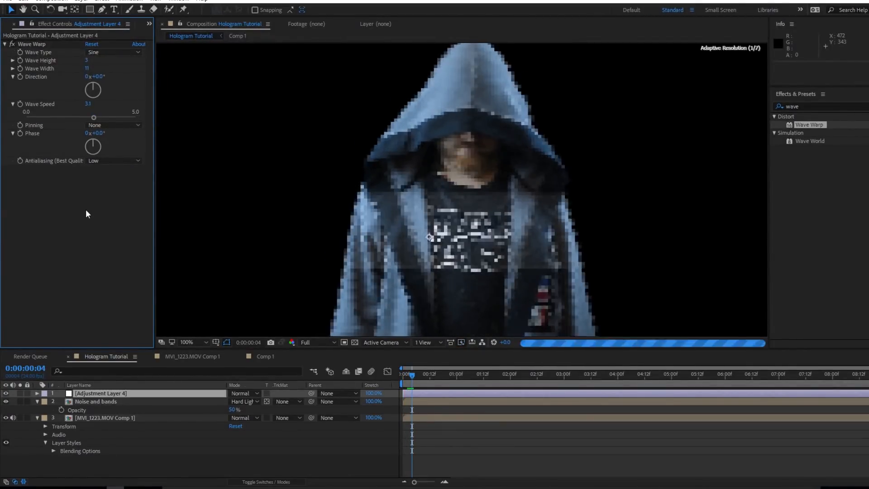
key(space)
scroll(438, 249, down, 2)
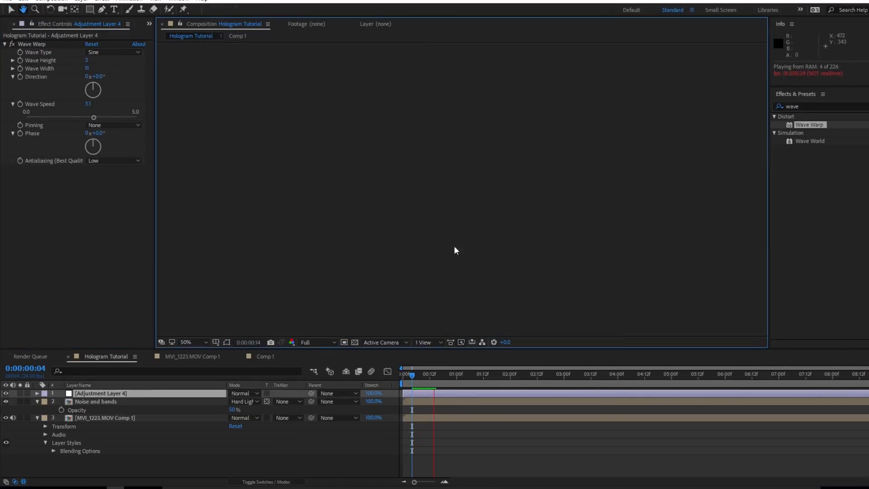
click(88, 60)
Add a black solid flattened into a thin horizontal band across the figure's chest and apply Fractal Noise to it.
click(81, 2)
click(262, 20)
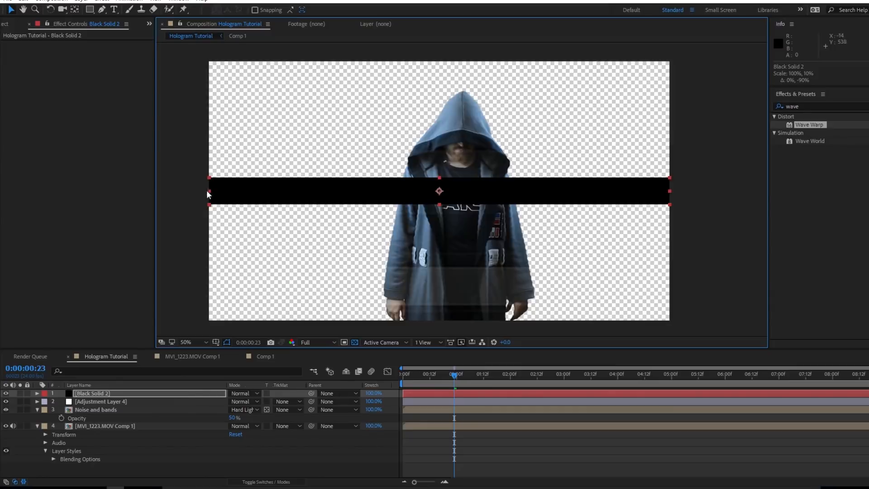
drag(440, 182, 440, 189)
drag(803, 107, 740, 112)
text(fracta)
drag(816, 173, 82, 395)
Animate the noise band's position with the expression wiggle(.5,1000) and preview the movement.
key(p)
alt+click(61, 401)
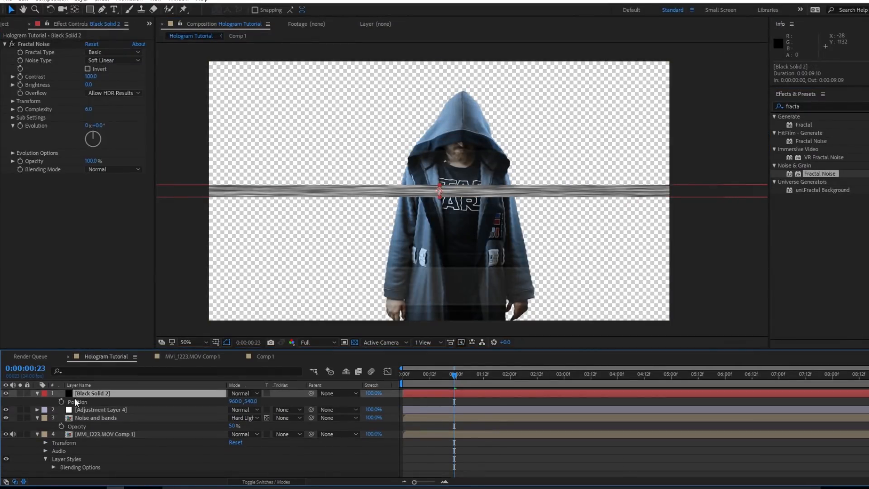
text(wiggle(.5,1000))
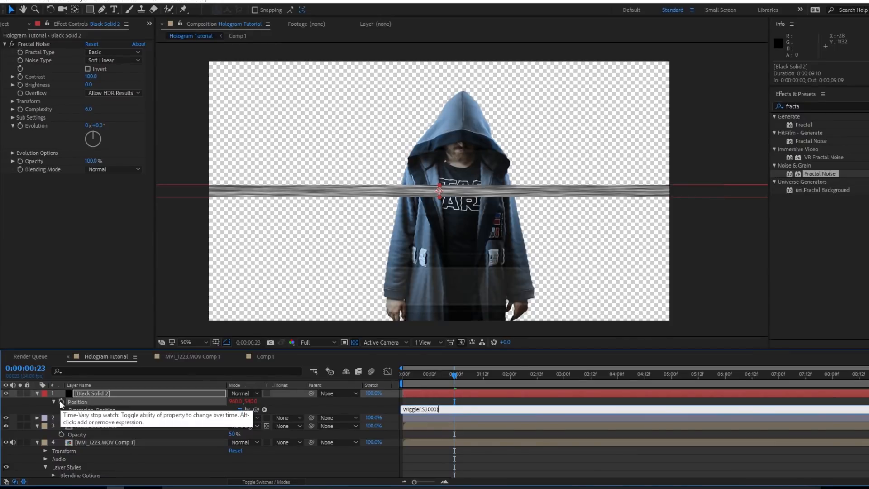
key(KP_Enter)
key(space)
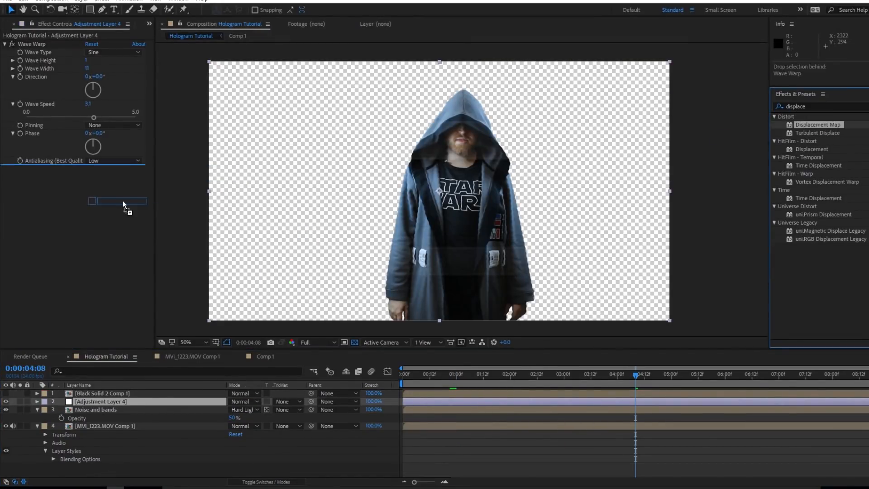
Apply a Displacement Map after Wave Warp on Adjustment Layer 4, using Black Solid 2 Comp 1 as the map layer.
drag(123, 205, 122, 202)
click(110, 186)
click(97, 178)
click(131, 201)
Move Black Solid 2 Comp 1 beneath all other layers and preview a maximum horizontal displacement of 50 with 0 vertical displacement.
drag(97, 393, 100, 465)
click(100, 397)
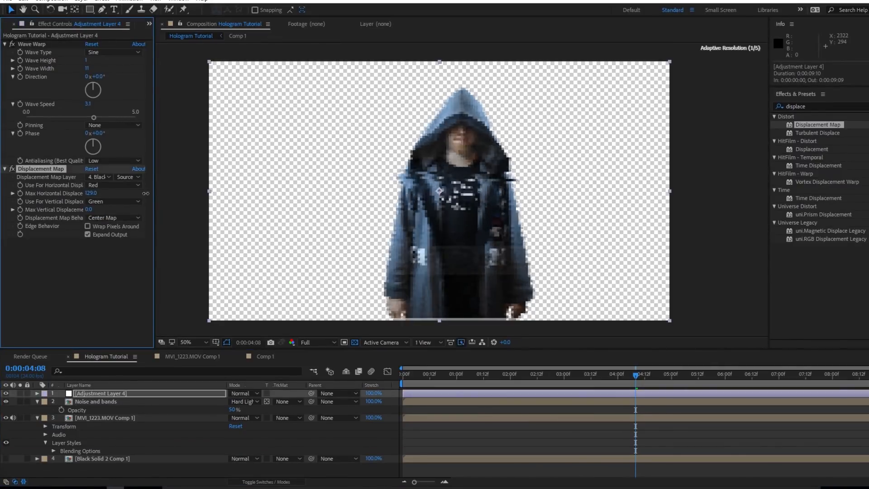
key(space)
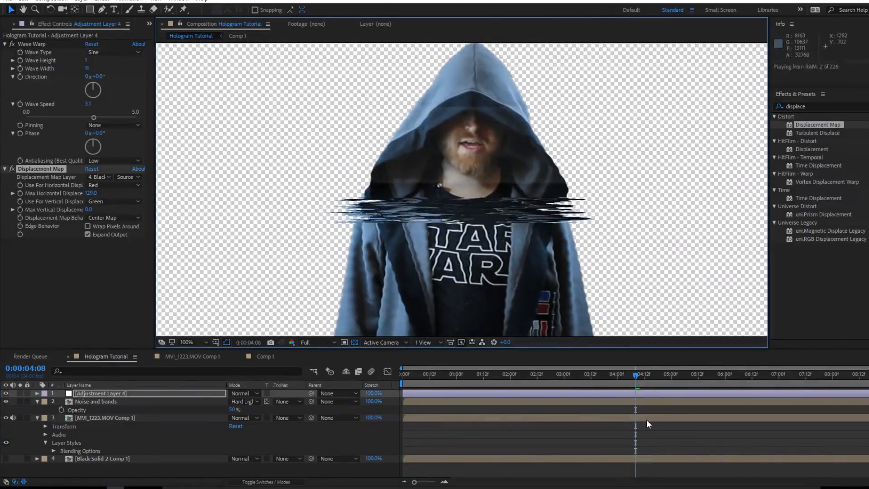
click(121, 284)
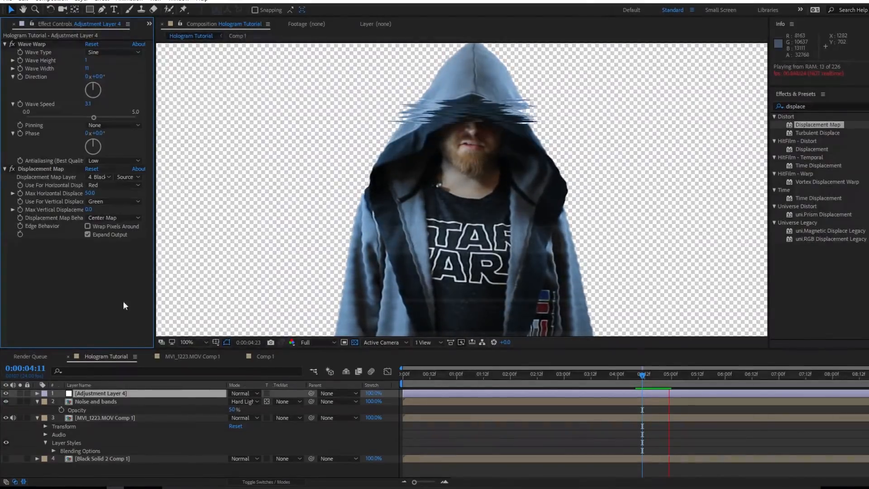
Go to 0:00:04:19 and apply Turbulent Displace to Adjustment Layer 4 with the Horizontal Displacement type.
click(644, 381)
drag(644, 383, 660, 383)
click(804, 107)
text(turb)
drag(818, 125, 49, 285)
click(111, 250)
click(156, 341)
Set the Turbulent Displace amount to 90 and evolution to 87°, and greatly reduce its size for fine ripples.
drag(90, 258, 108, 258)
drag(89, 267, 47, 272)
scroll(204, 290, down, 1)
drag(95, 301, 101, 310)
drag(89, 266, 95, 267)
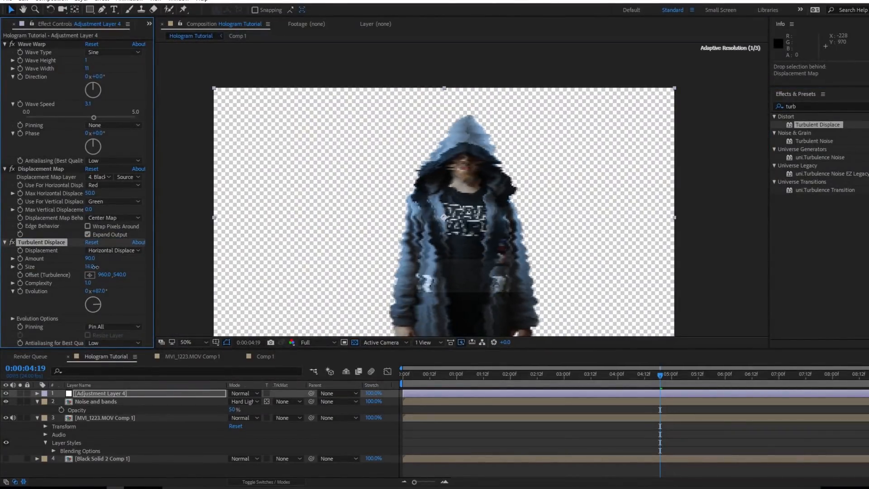
Create a full-frame black solid above the other layers and apply Venetian Blinds to it.
key(ctrl+y)
click(412, 300)
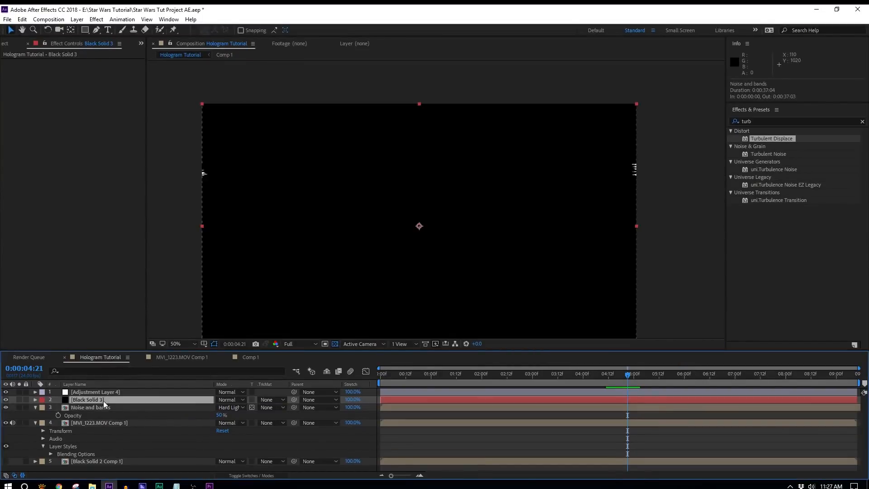
double_click(760, 121)
text(blind)
click(768, 162)
drag(769, 162, 341, 221)
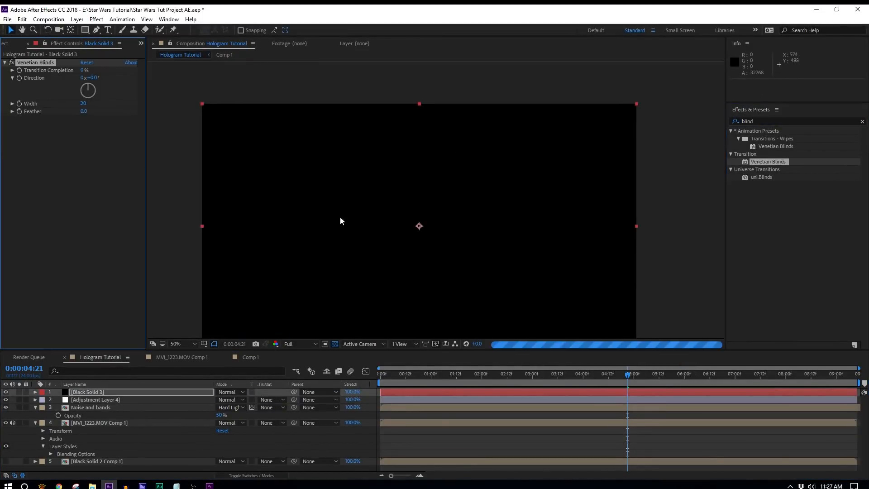
Set the Venetian Blinds to 50% transition completion and a direction of 90° to form horizontal scan lines.
scroll(412, 268, up, 3)
click(85, 71)
text(50)
key(Return)
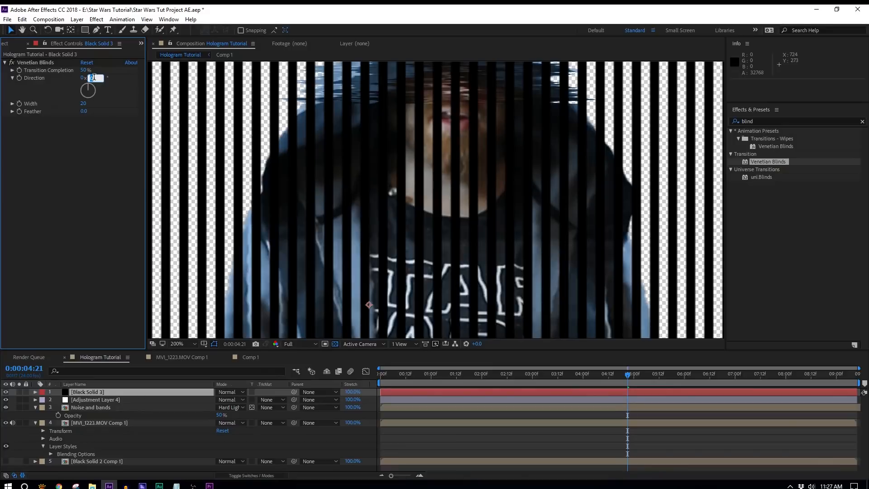
text(90)
key(Return)
key(Return)
key(comma)
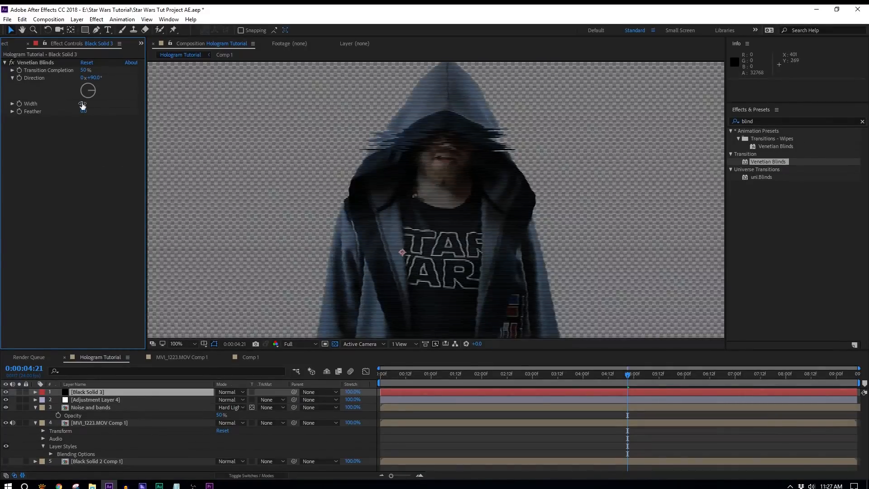
Try a Venetian Blinds width of 3 and settle on a width of 4.
text(3)
key(Return)
key(period)
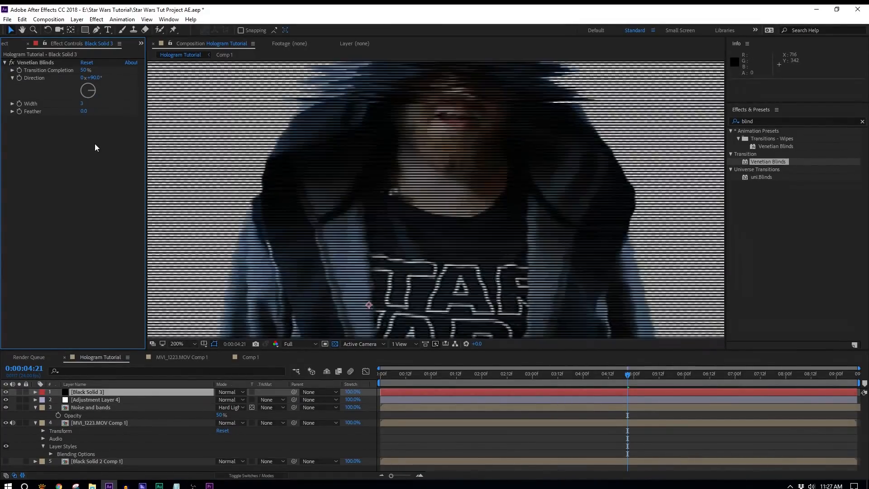
key(Return)
key(comma)
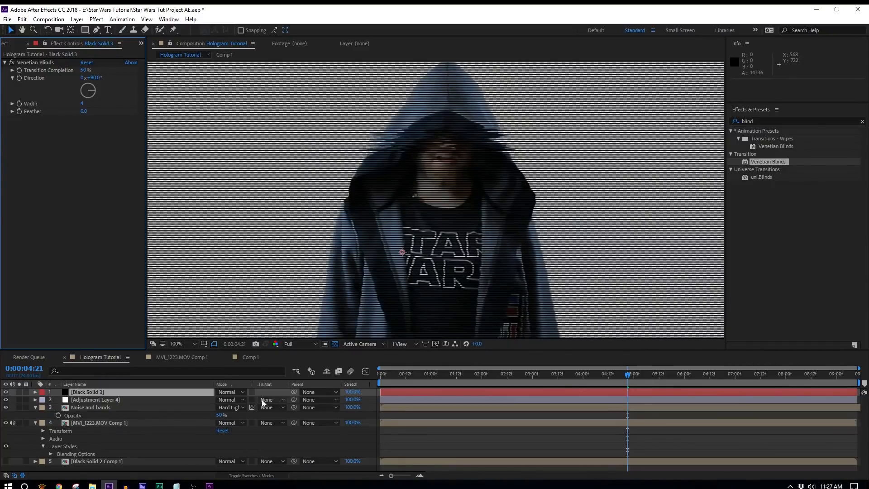
Apply Fast Box Blur below Venetian Blinds on Black Solid 3 and set its blur radius to 0.3.
click(761, 120)
text(fast)
drag(772, 169, 91, 138)
key(ctrl+z)
drag(773, 177, 82, 126)
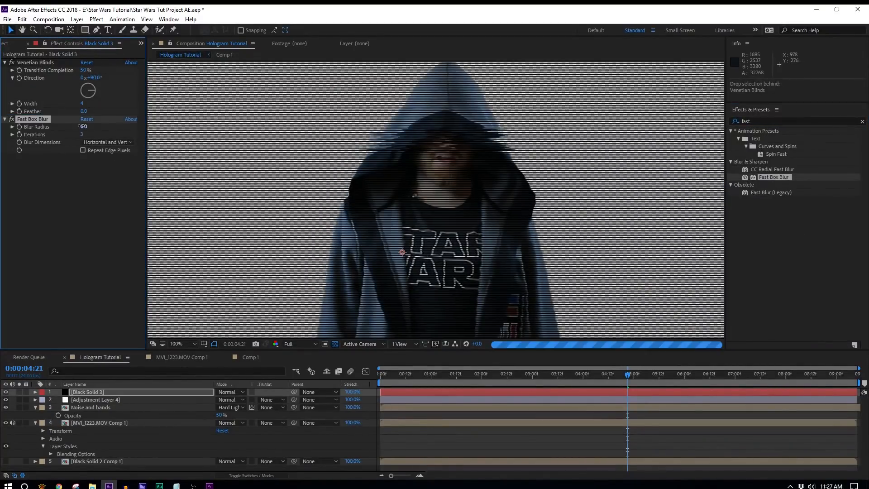
text(0.3)
key(Return)
Set the Black Solid 3 scan lines to the Stencil Alpha blending mode and open their transition completion for editing.
click(231, 395)
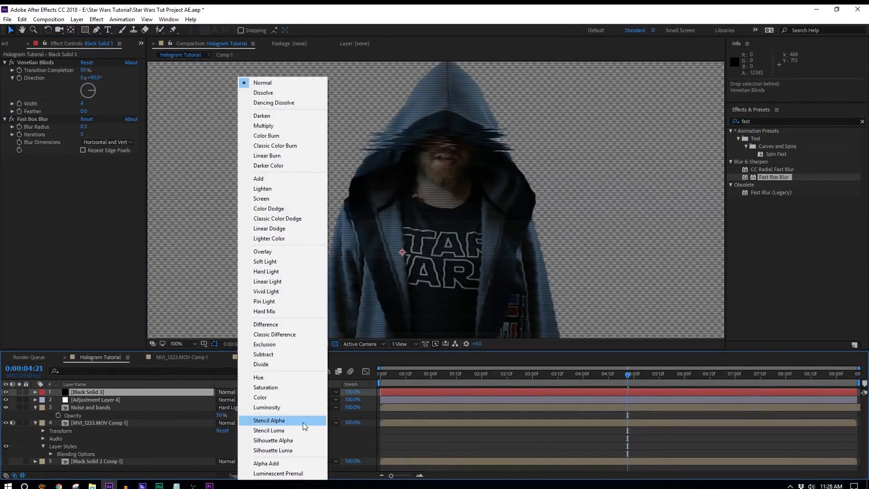
click(269, 421)
click(226, 392)
click(314, 442)
click(84, 70)
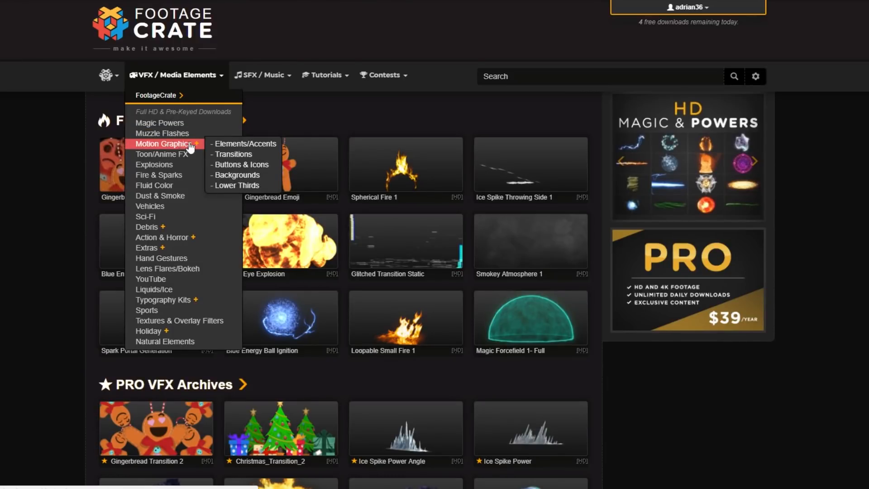
Switch to FootageCrate, open the Motion Graphics transitions and browse the glitch search results.
click(244, 156)
scroll(656, 415, down, 4)
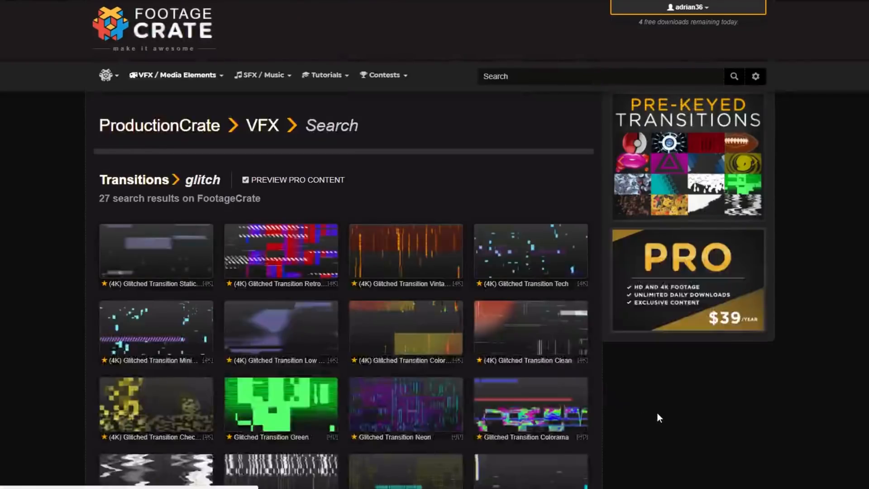
scroll(657, 412, down, 5)
scroll(657, 413, down, 2)
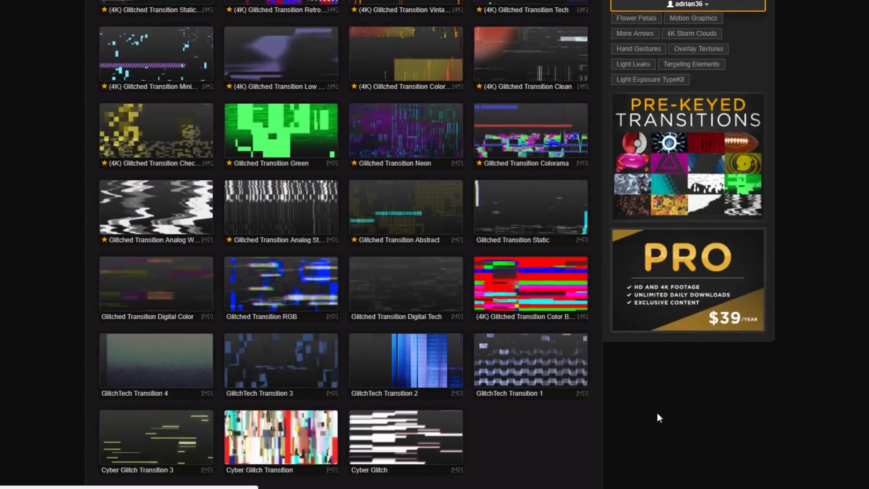
scroll(657, 413, up, 1)
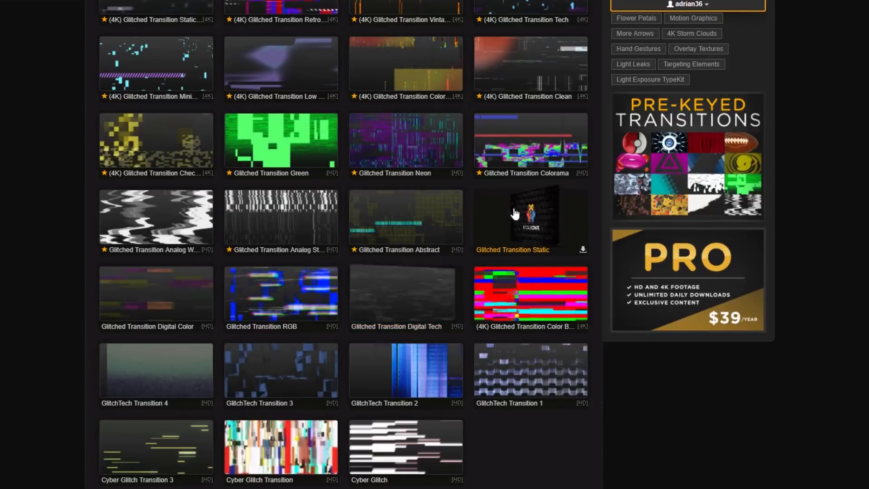
scroll(382, 316, up, 3)
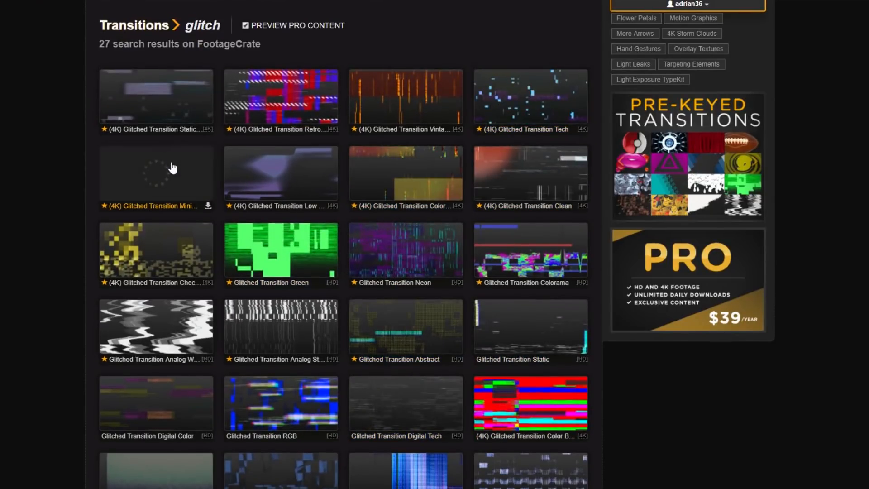
Preview the (4K) Glitched Transition Checkerboard clip, close the preview and open the account menu.
click(175, 253)
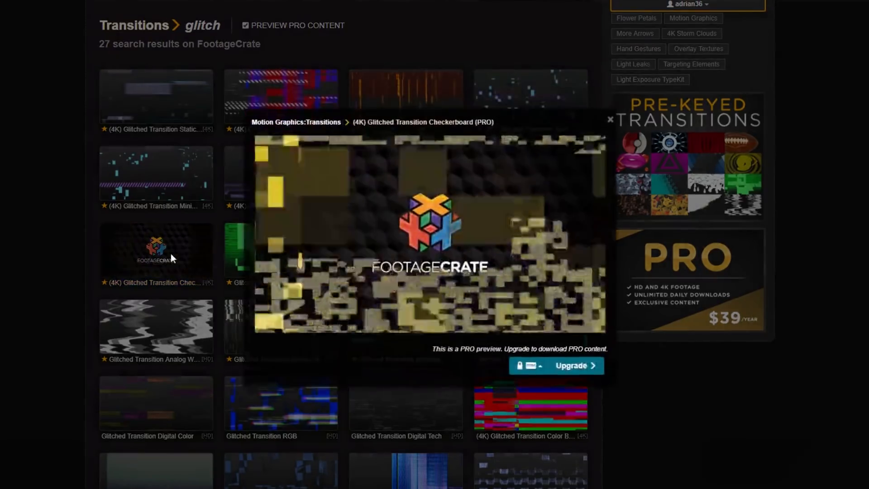
click(611, 119)
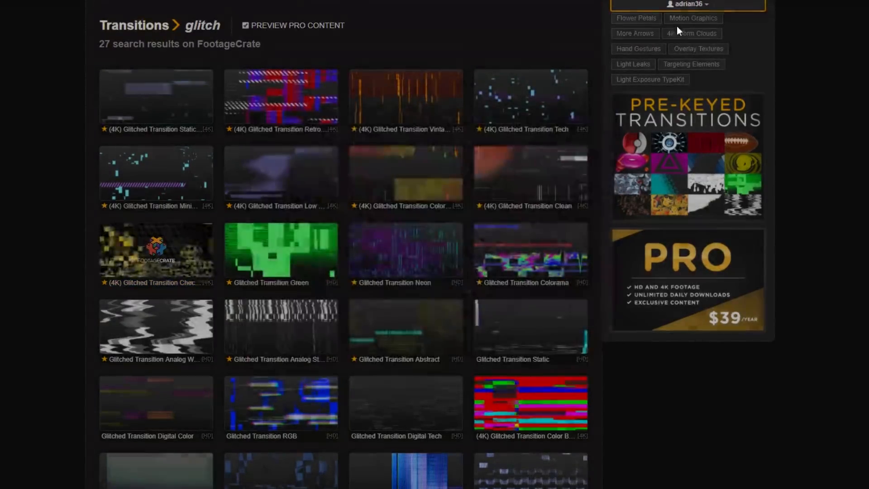
click(694, 5)
click(666, 49)
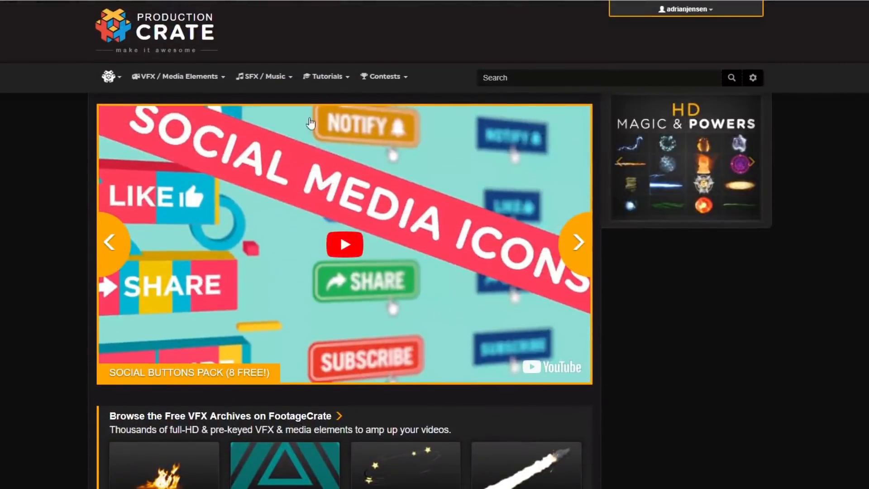
Open the Adobe Premiere tutorials on ProductionCrate and look through the list.
mouse_move(335, 73)
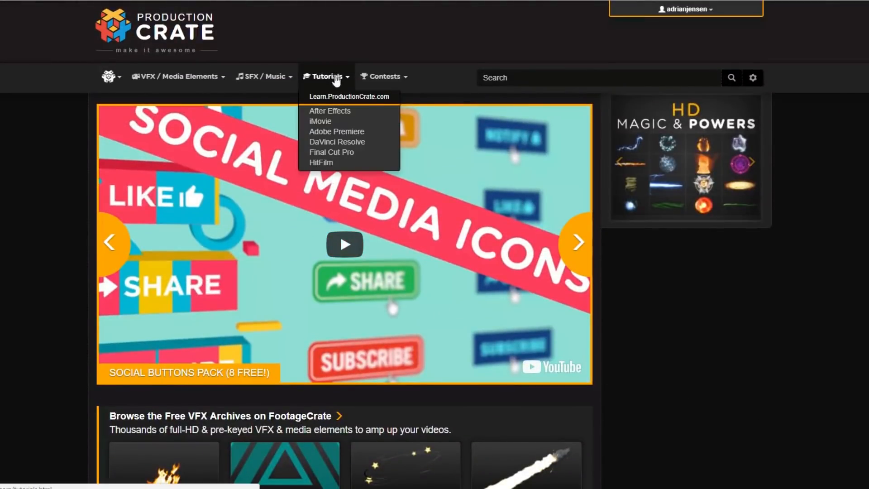
click(339, 133)
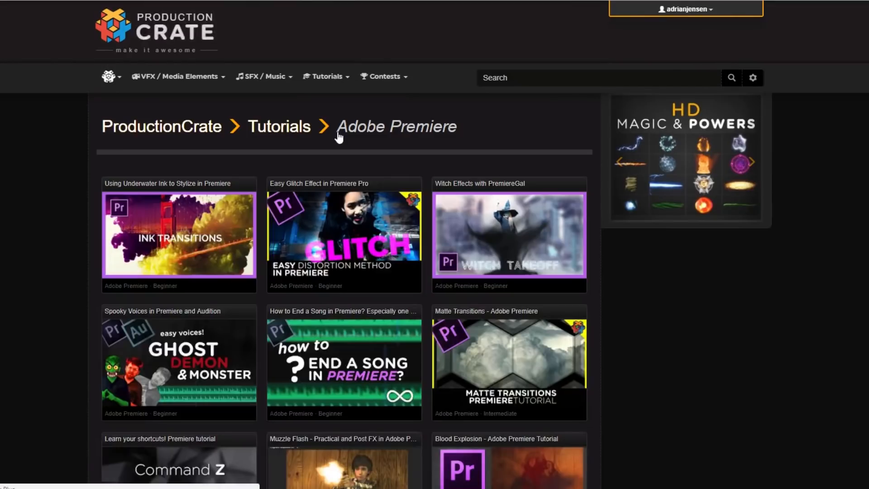
scroll(353, 175, down, 1)
click(352, 176)
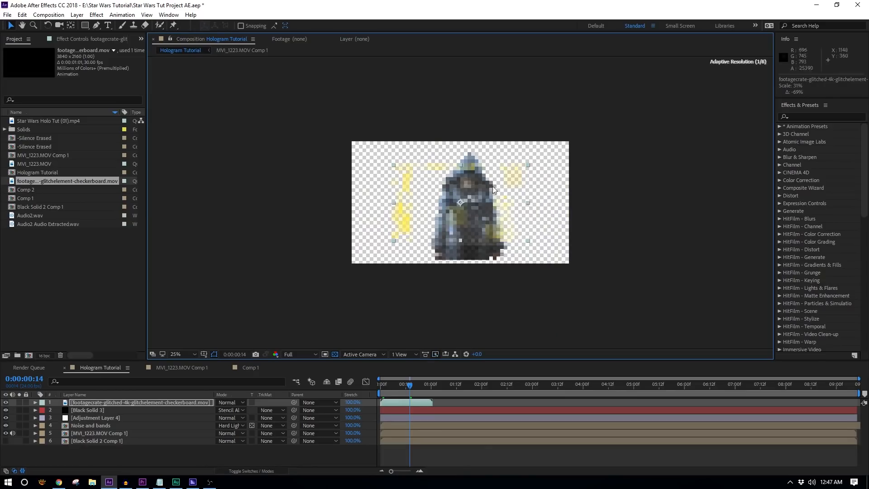
Shift the checkerboard glitch clip slightly later and place it, shrunk, over the figure's chest and the area beside it.
key(period)
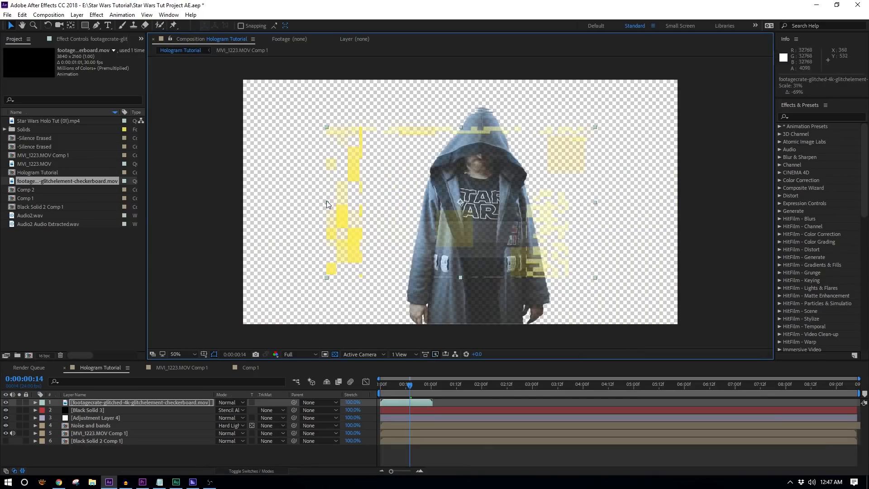
drag(408, 402, 417, 398)
drag(408, 219, 395, 200)
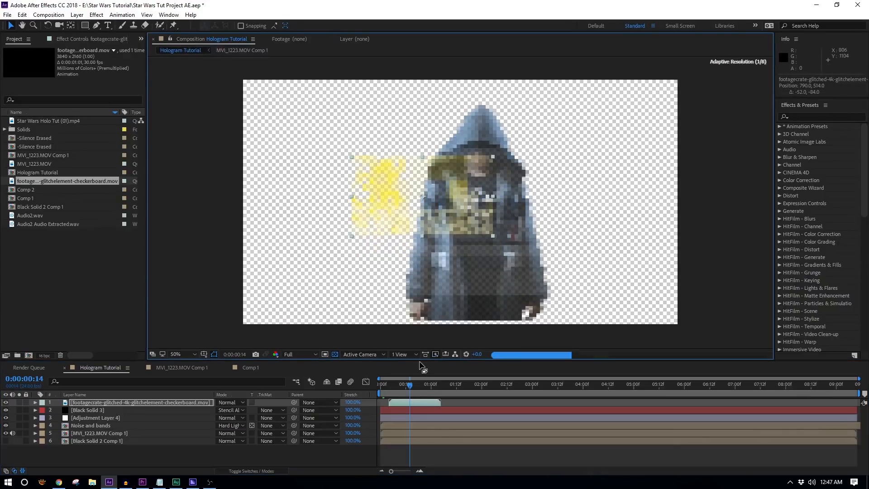
Duplicate the checkerboard glitch clip, place one copy larger over the figure's lower body and stagger the clips in time.
key(ctrl+d)
drag(422, 403, 449, 403)
drag(398, 194, 503, 275)
mouse_move(410, 386)
mouse_down()
mouse_move(438, 388)
mouse_move(410, 388)
mouse_up()
drag(456, 317, 417, 337)
drag(434, 403, 419, 402)
End the work area at 0:00:02:01 and trim the composition to it.
drag(859, 393, 491, 387)
right_click(474, 393)
click(494, 419)
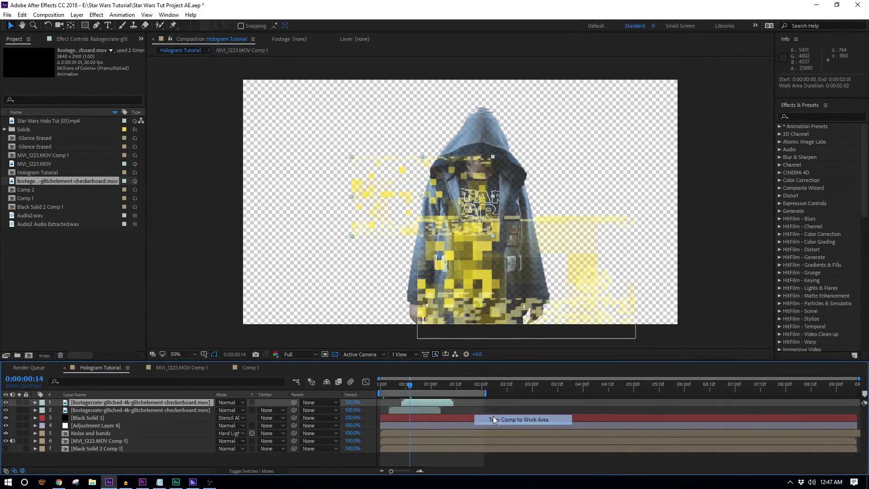
Turn off the transparency grid and pre-compose both checkerboard clips into a composition named Glitch.
click(335, 354)
shift+click(110, 410)
key(ctrl+shift+c)
text(Glitch)
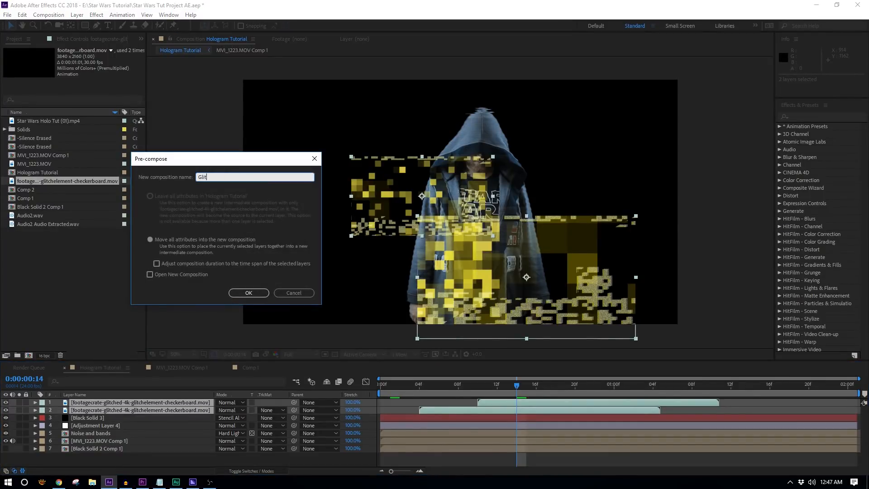
click(242, 293)
Hide the Glitch layer and add a new adjustment layer above it.
click(5, 403)
click(77, 14)
mouse_move(91, 19)
click(265, 86)
Try a Displacement Map effect on the adjustment layer, mapped to the Glitch layer with a maximum horizontal displacement of 148.
click(820, 117)
text(displa)
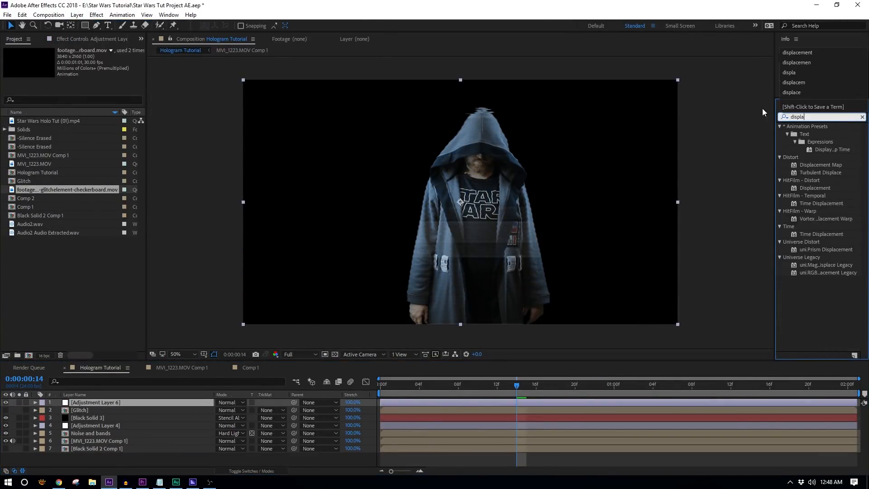
double_click(821, 165)
drag(93, 85, 163, 85)
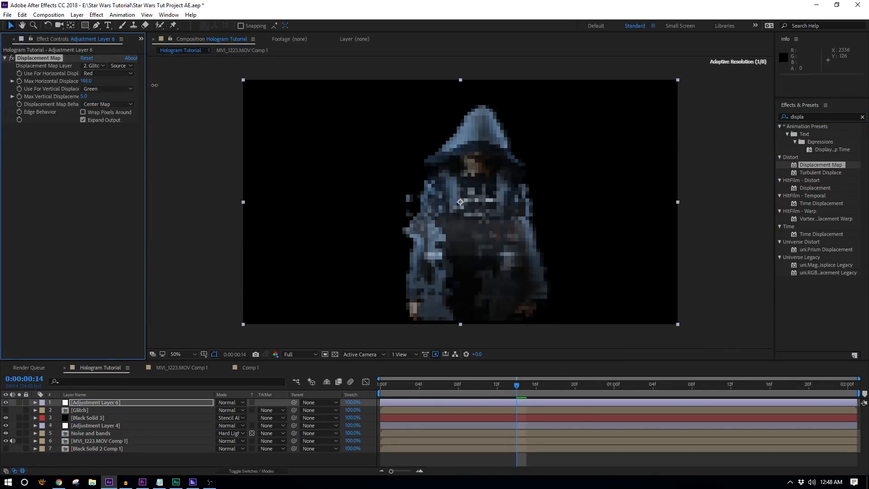
scroll(506, 245, up, 2)
key(Delete)
Apply a Transform effect to the new adjustment layer.
double_click(810, 117)
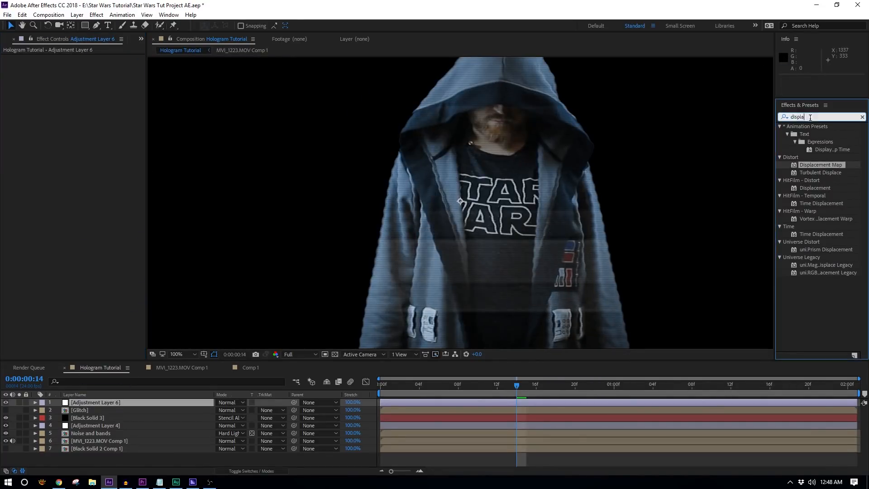
text(trans)
double_click(822, 173)
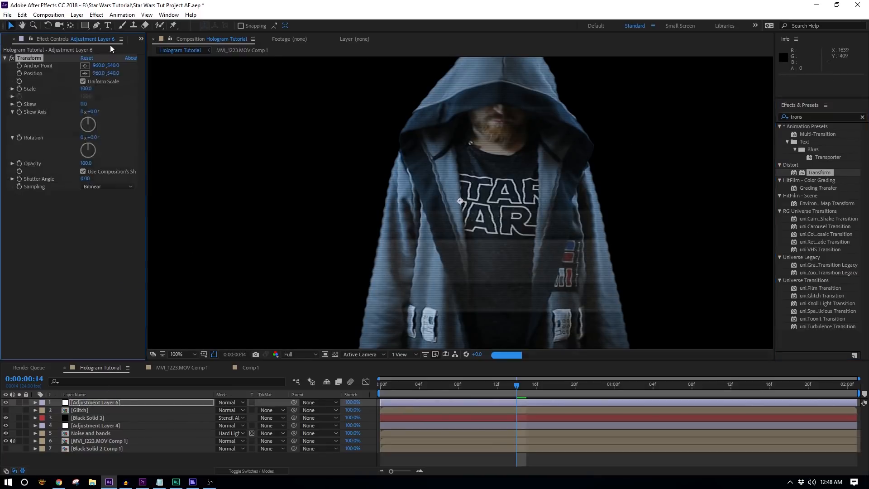
Move Glitch above the adjustment layer as its alpha matte and set the Transform effect's scale to 115.
drag(80, 411, 83, 403)
click(272, 410)
click(272, 421)
click(104, 410)
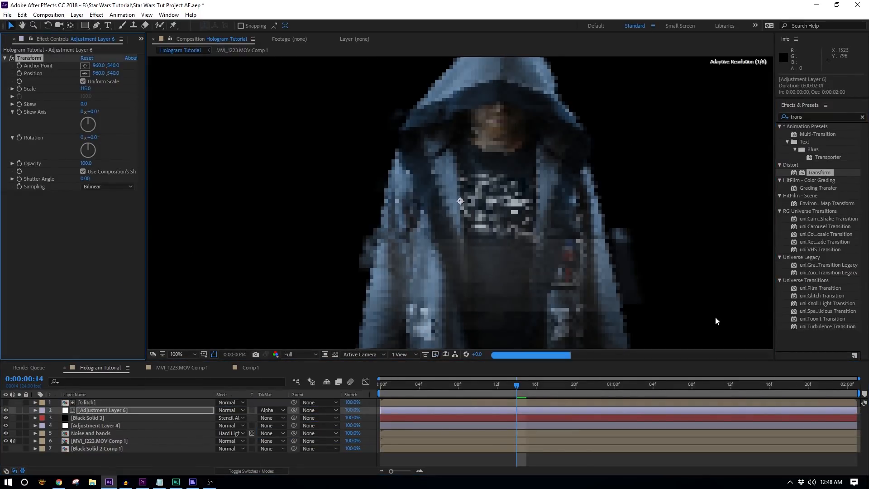
Apply a Levels effect to the Glitch layer and set its channel to Alpha.
key(ctrl+5)
text(level)
drag(815, 172, 91, 402)
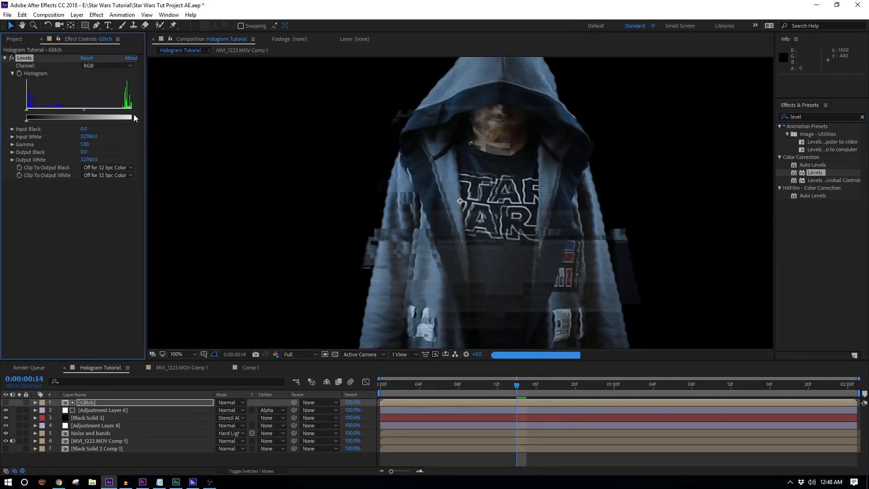
click(102, 65)
click(117, 110)
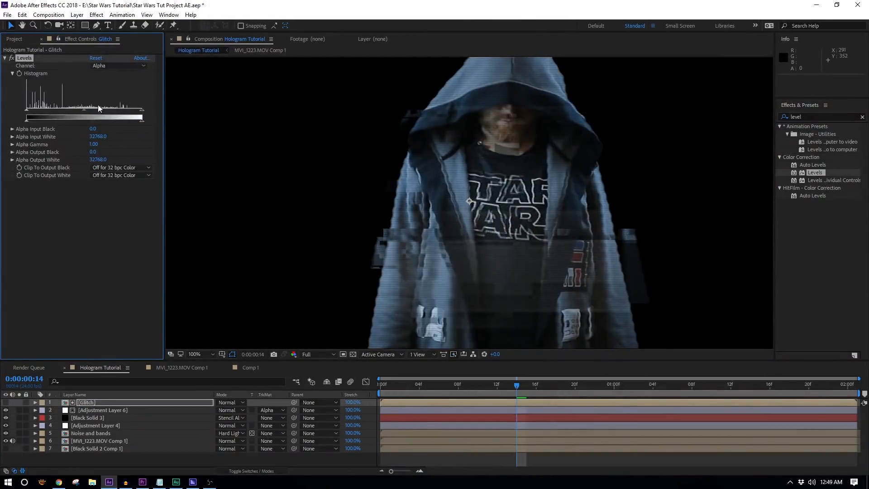
Move the alpha input white and black points of the Glitch layer's Levels close together to harden the matte.
drag(141, 110, 87, 110)
drag(27, 110, 73, 111)
scroll(566, 274, down, 1)
scroll(566, 273, up, 1)
drag(562, 254, 549, 277)
Duplicate the Hologram Tutorial composition, open the copy and change the Transform scale on its matted adjustment layer.
click(15, 39)
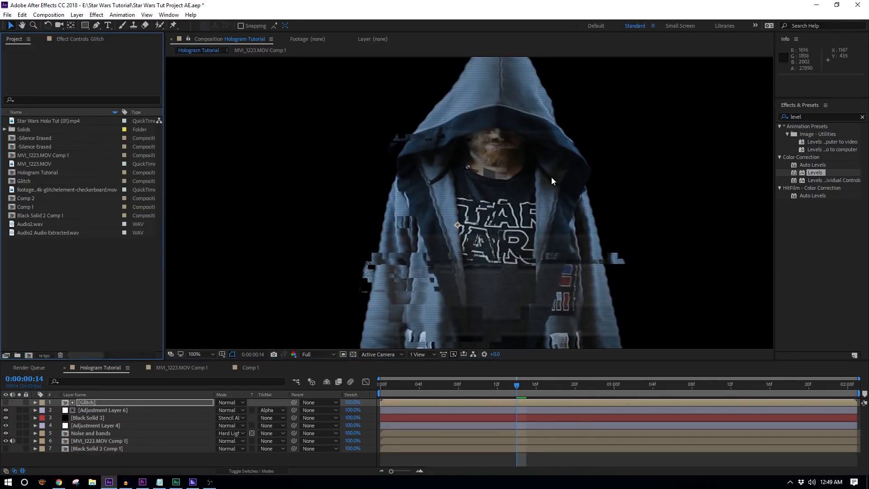
click(38, 174)
key(ctrl+d)
double_click(42, 181)
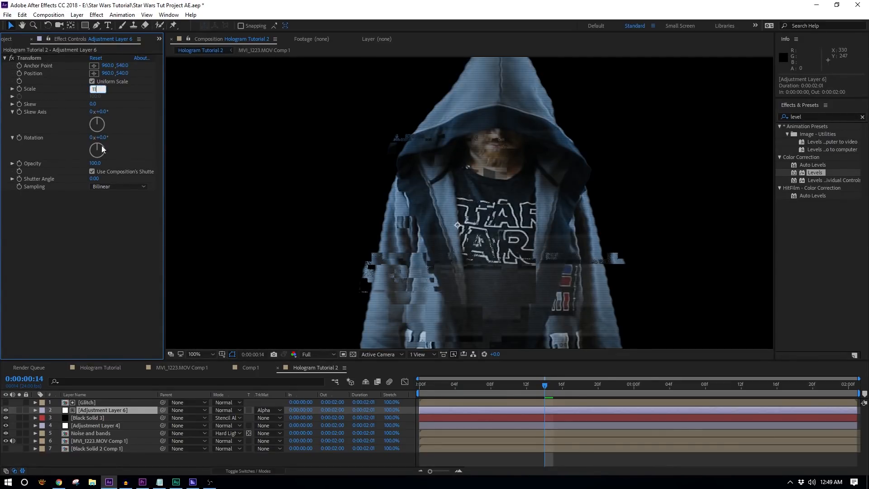
Make the copy Hologram Tutorial 3, open it and edit the Transform scale of Adjustment Layer 6.
click(14, 39)
click(40, 172)
key(ctrl+d)
double_click(49, 173)
click(71, 40)
click(85, 403)
click(101, 410)
click(96, 90)
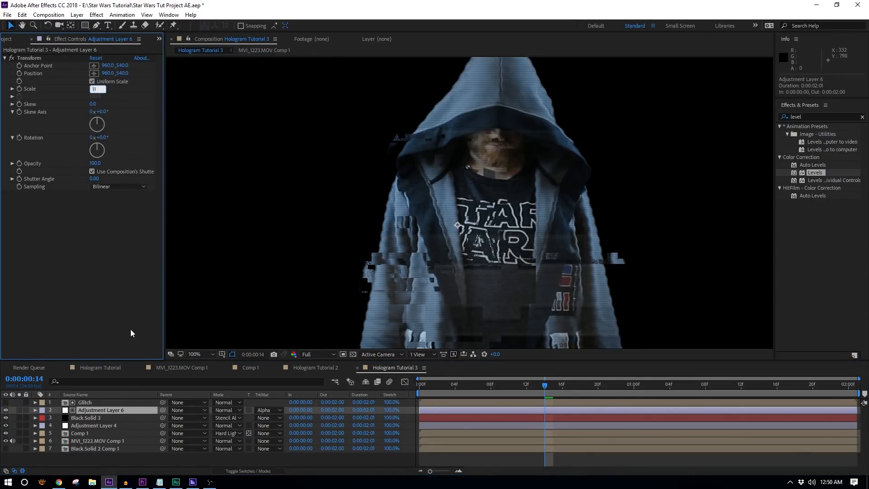
Create a single new composition from Hologram Tutorial, Hologram Tutorial 2 and Hologram Tutorial 3.
click(14, 38)
shift+click(59, 191)
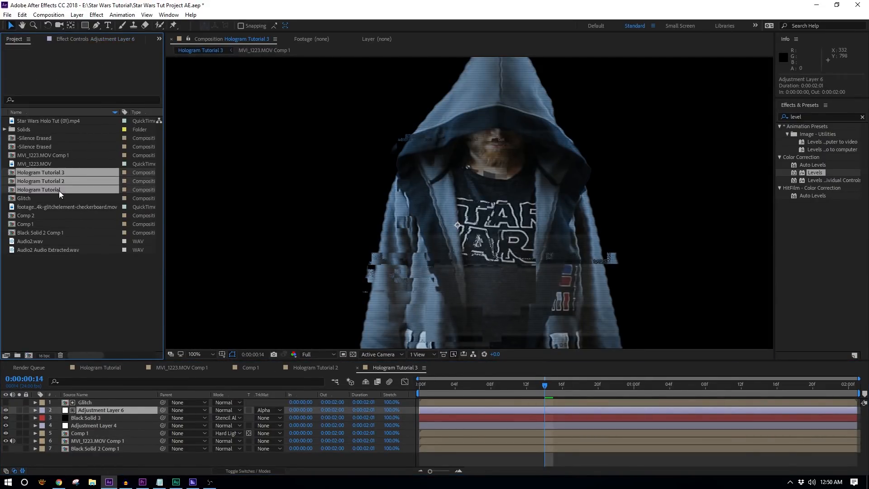
drag(59, 191, 28, 356)
click(349, 347)
Apply Shift Channels to the Hologram Tutorial 3 layer and set green and blue to Full Off.
key(ctrl+5)
text(shift)
drag(815, 188, 95, 402)
click(118, 81)
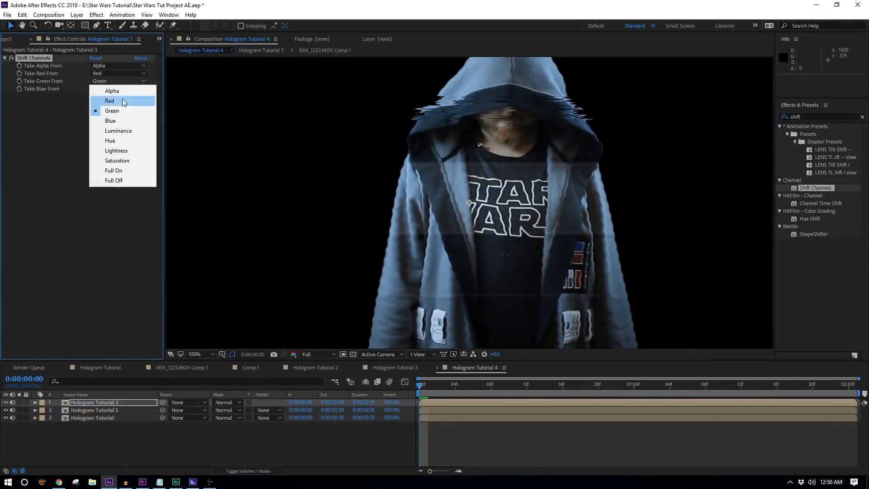
click(114, 180)
click(118, 89)
click(113, 188)
Hide Hologram Tutorial 3, paste Shift Channels onto Hologram Tutorial 2, and set green to Green and red to Full Off.
click(89, 408)
click(5, 402)
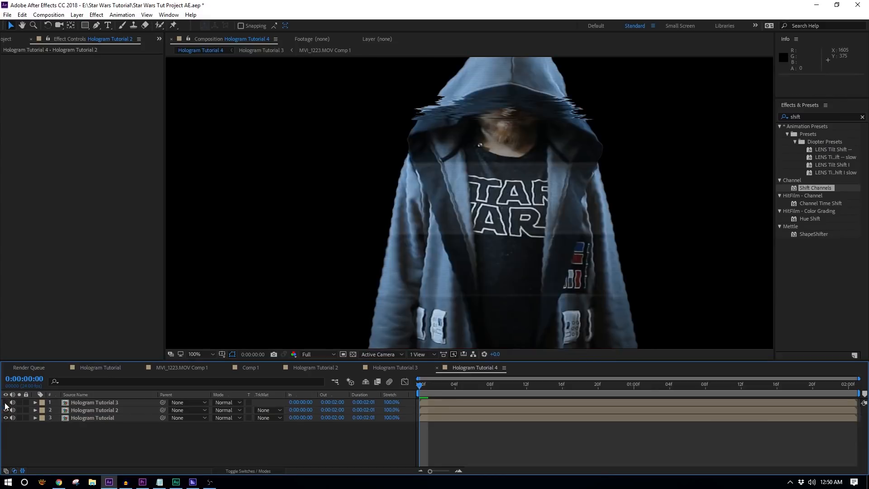
click(91, 410)
key(ctrl+v)
click(113, 81)
click(111, 110)
click(108, 74)
click(111, 173)
click(98, 455)
Paste Shift Channels onto the Hologram Tutorial layer with red and green at Full Off and blue taken from Blue.
click(92, 419)
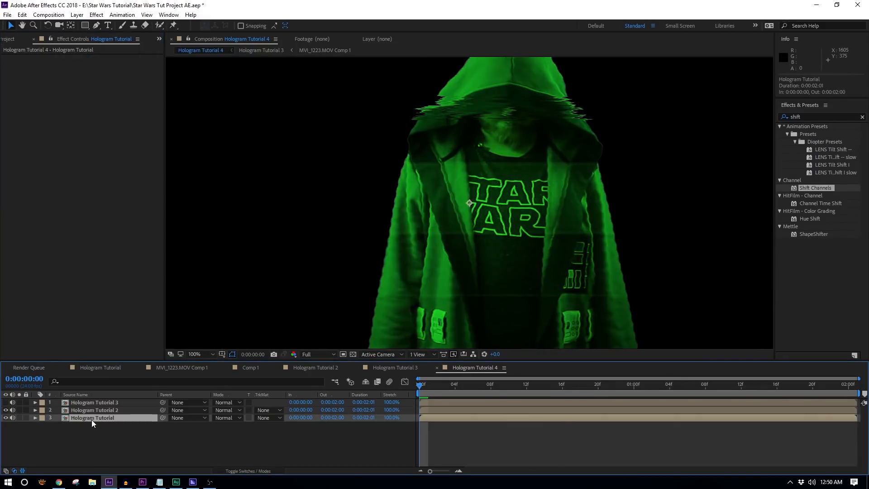
key(ctrl+v)
click(117, 81)
click(113, 130)
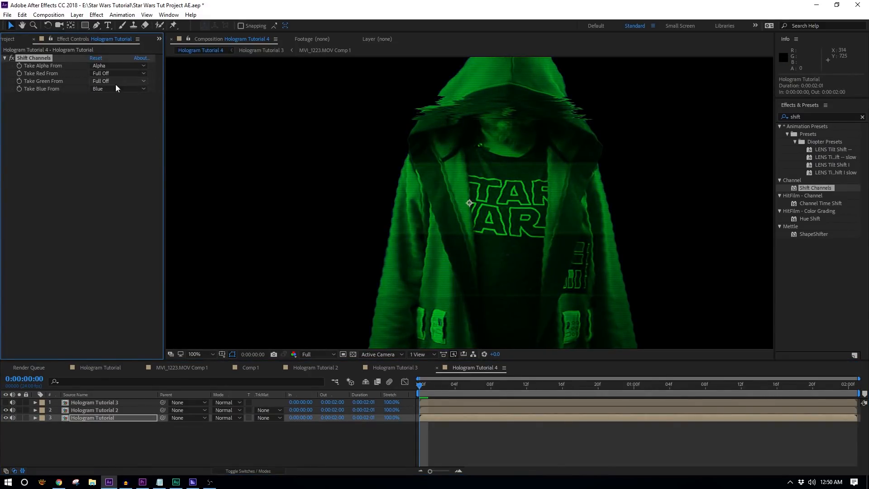
Show all three channel layers, set their blending modes to Add and inspect the color-split glitch blocks up close.
click(6, 410)
click(6, 410)
click(6, 402)
key(ctrl+a)
click(234, 403)
click(280, 105)
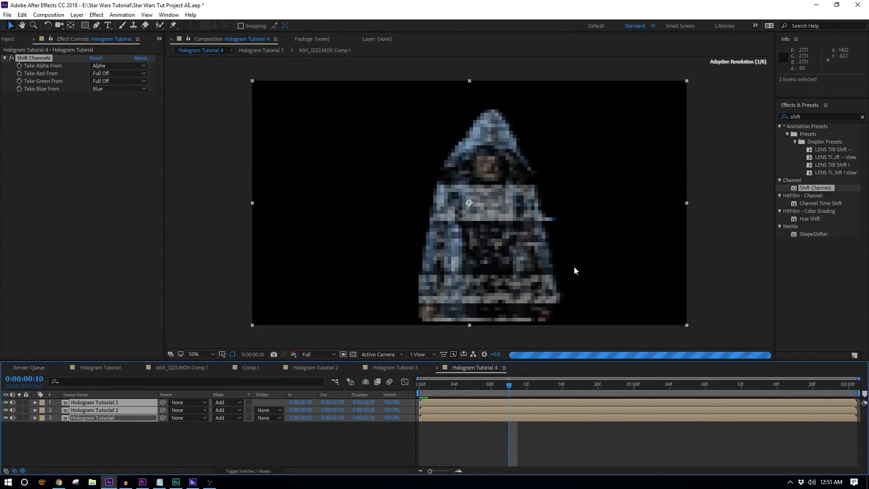
scroll(572, 279, up, 3)
drag(571, 284, 518, 183)
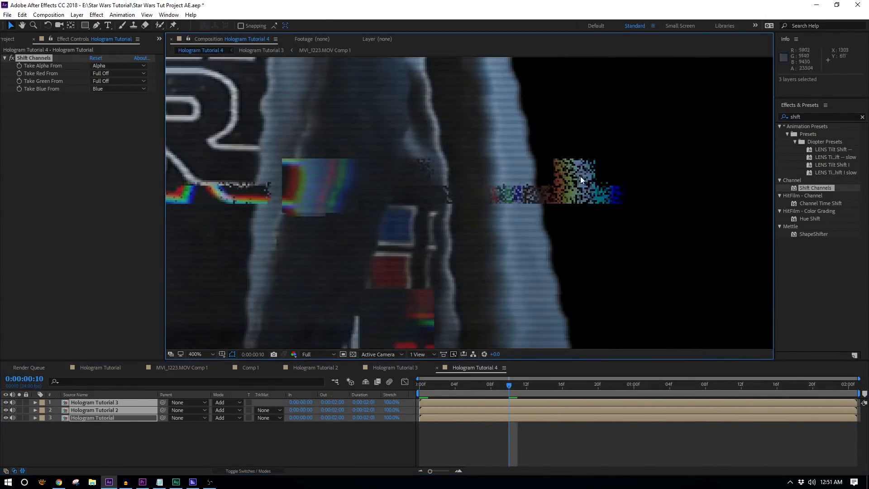
scroll(404, 233, down, 6)
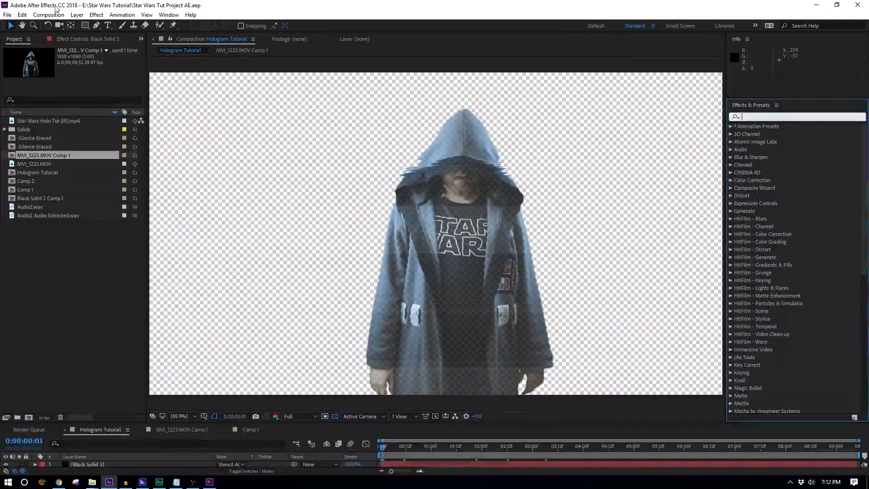
Add a new adjustment layer to the Hologram Tutorial composition and apply a Tint effect to it.
click(77, 15)
click(72, 15)
click(73, 15)
mouse_move(90, 29)
click(262, 74)
click(751, 114)
text(tint)
drag(767, 156, 498, 226)
Add VC Color Vibrance to the tinted adjustment layer and set its color to blue 007DFF.
click(788, 117)
text(vc)
drag(770, 134, 304, 134)
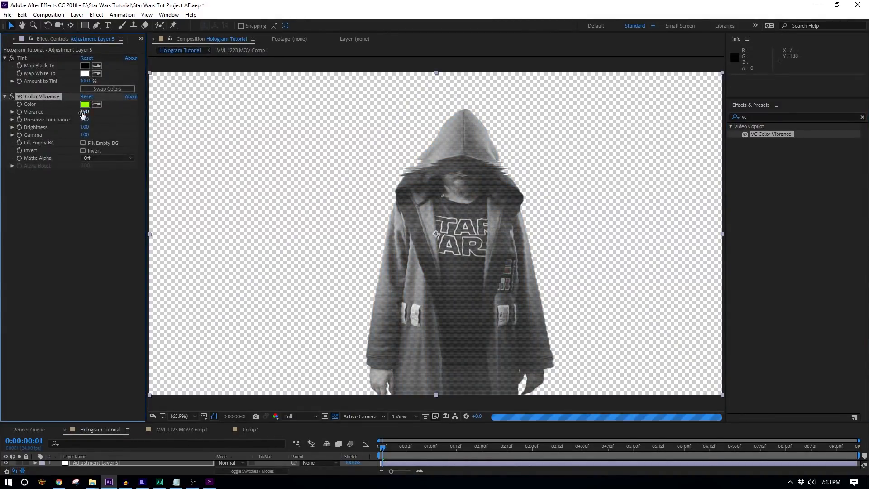
click(85, 105)
drag(212, 181, 200, 151)
mouse_move(139, 273)
mouse_down()
mouse_move(141, 286)
mouse_move(76, 221)
mouse_up()
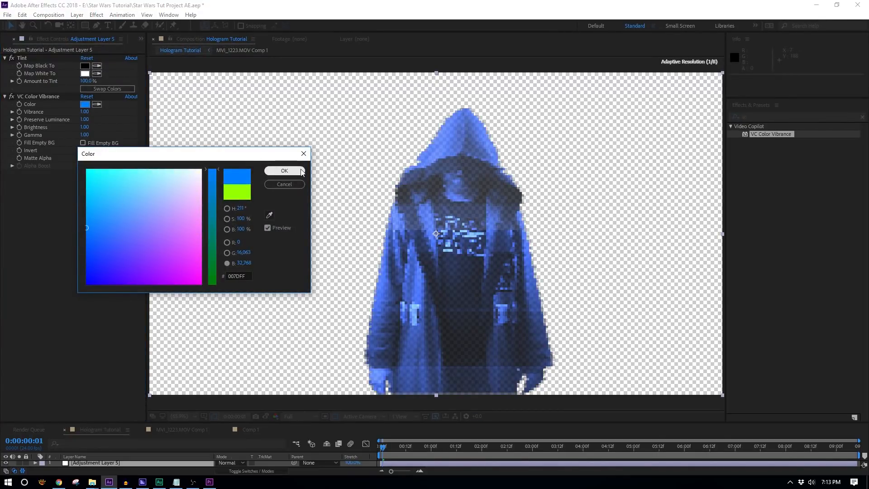
click(285, 171)
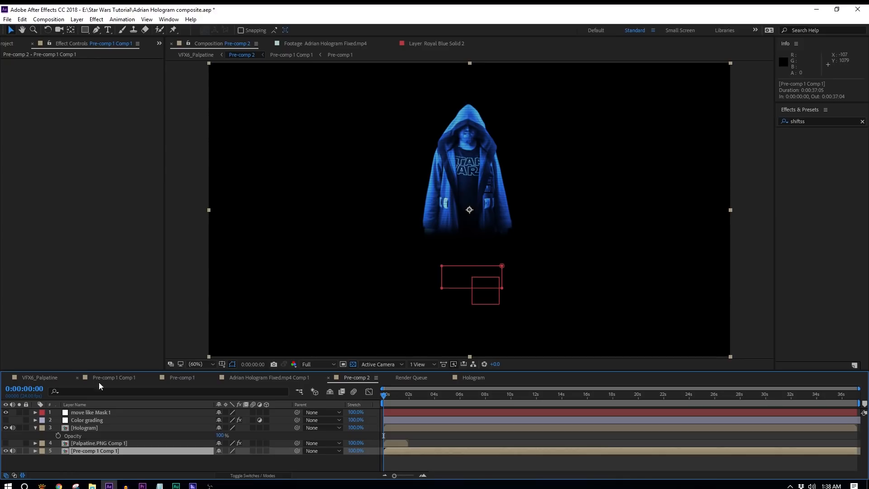
Delete the "move like Mask 1" layer in Pre-comp 2 and compare the shot with the Hologram layer hidden and shown.
click(106, 411)
key(Delete)
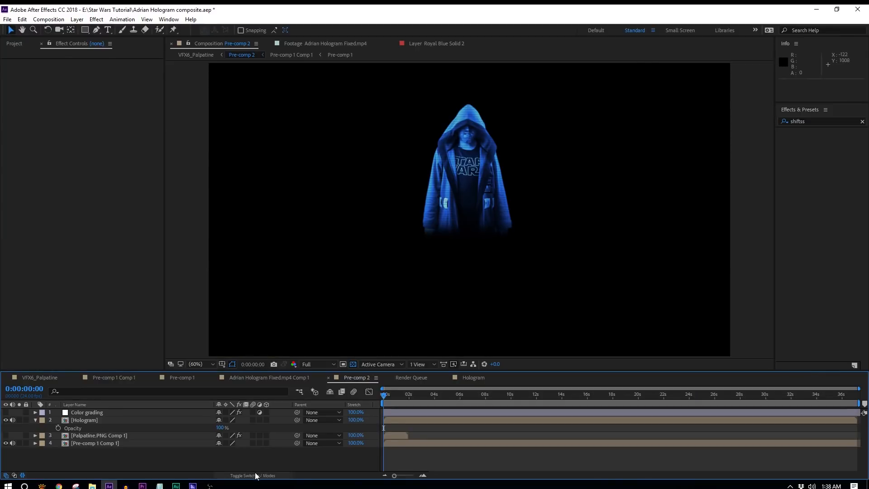
click(6, 420)
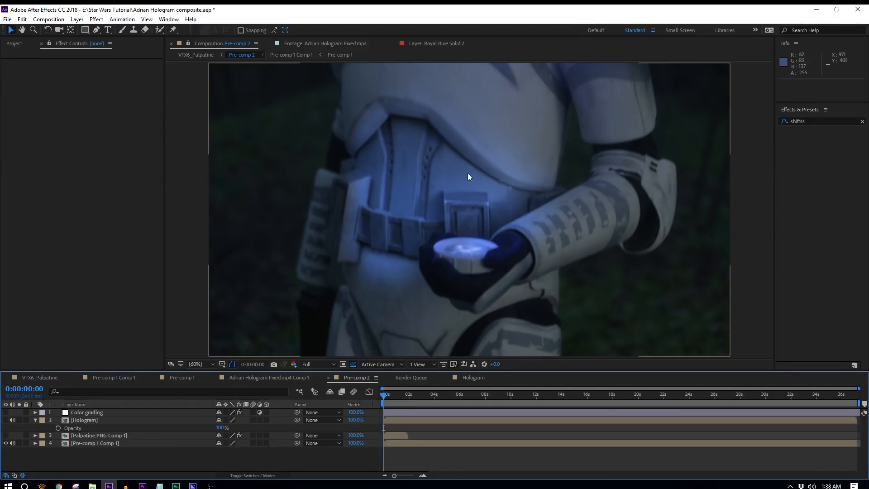
click(6, 420)
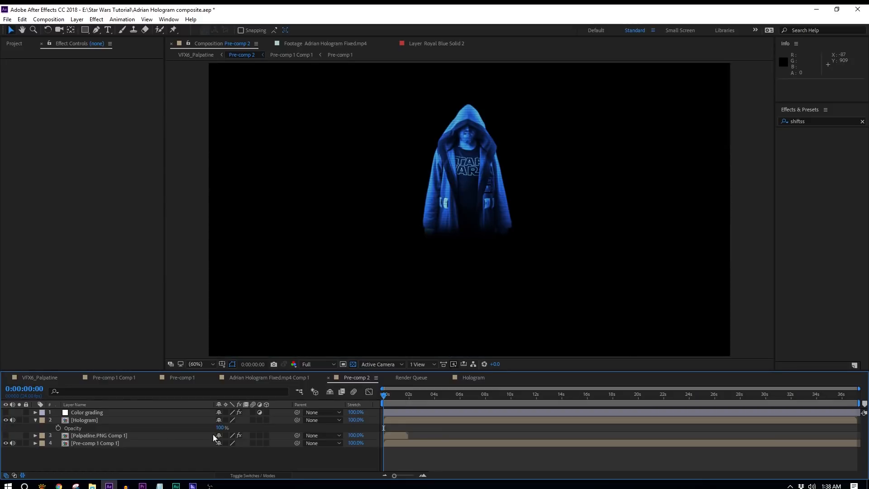
Set the Hologram layer's blending mode to Add and inspect it over the trooper footage.
click(252, 475)
click(271, 421)
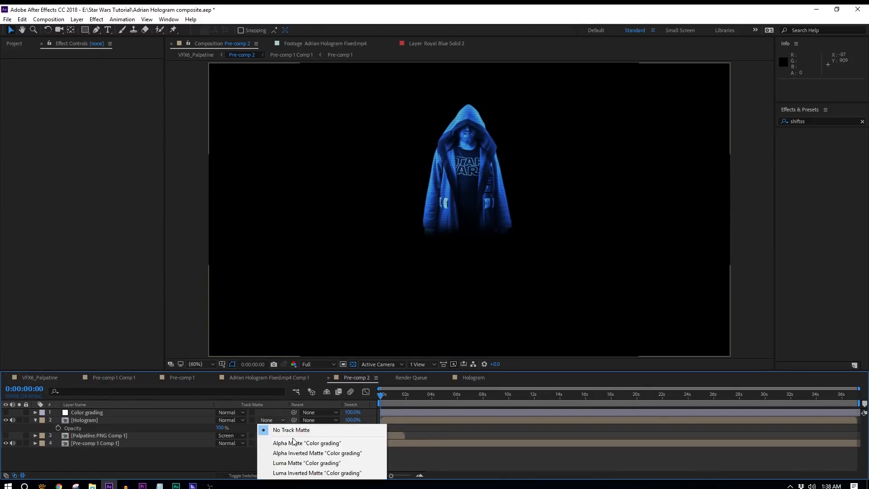
click(233, 420)
click(259, 114)
scroll(551, 228, up, 2)
scroll(552, 224, down, 2)
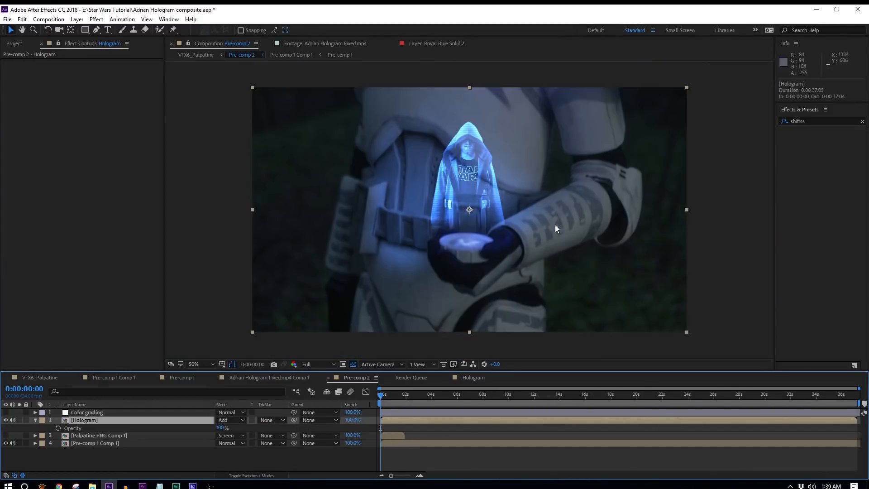
scroll(518, 205, up, 2)
drag(487, 220, 492, 242)
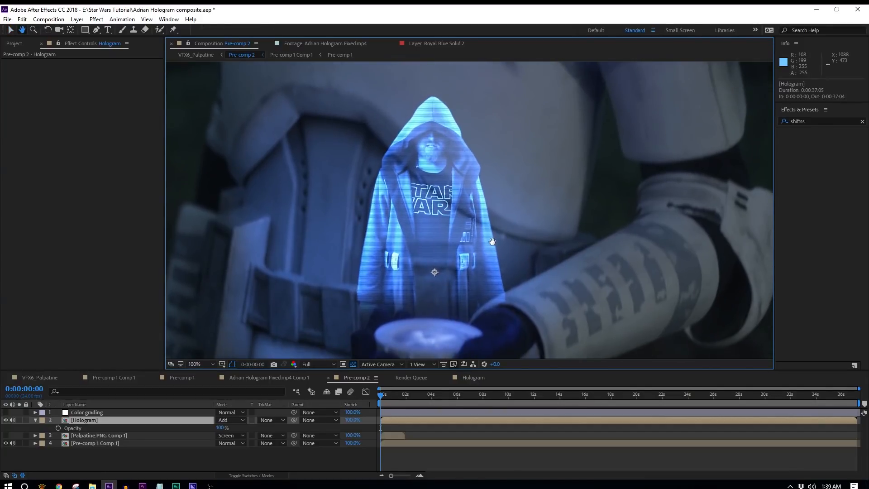
Duplicate the Hologram layer and solo the upper copy.
click(86, 421)
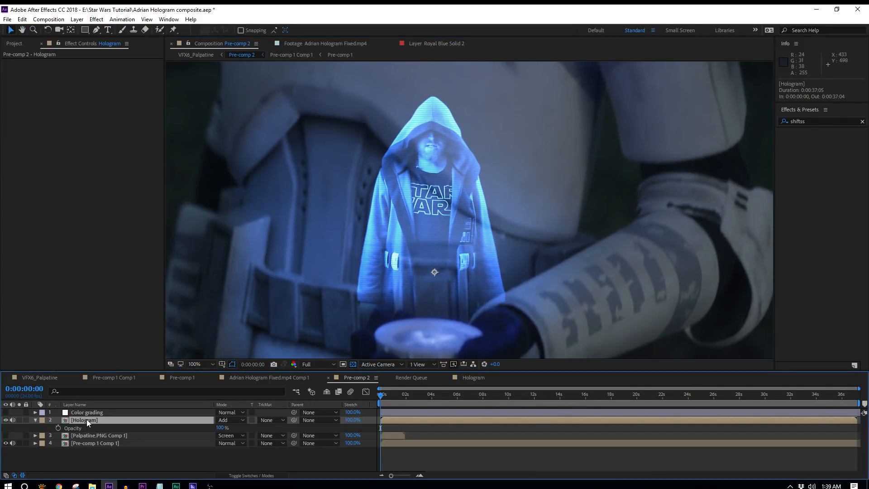
key(ctrl+d)
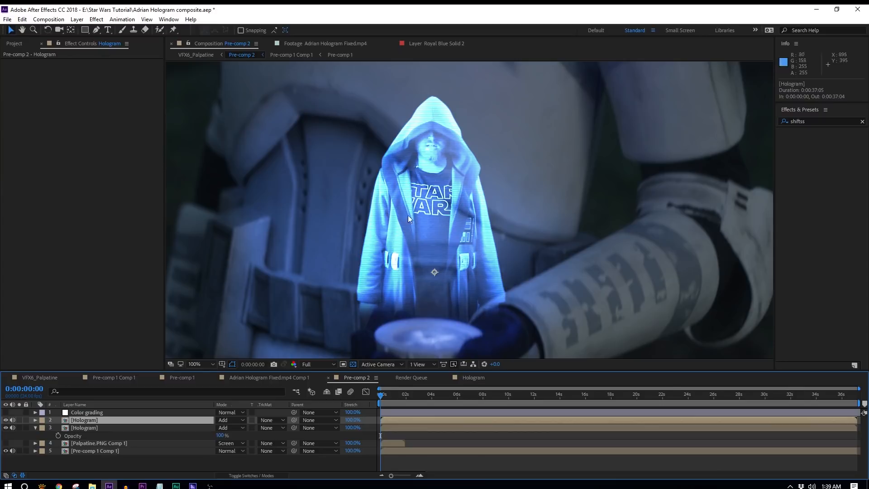
click(19, 420)
Apply Levels to the soloed Hologram copy with input black 104 and gamma 0.41 to isolate the highlights.
click(809, 105)
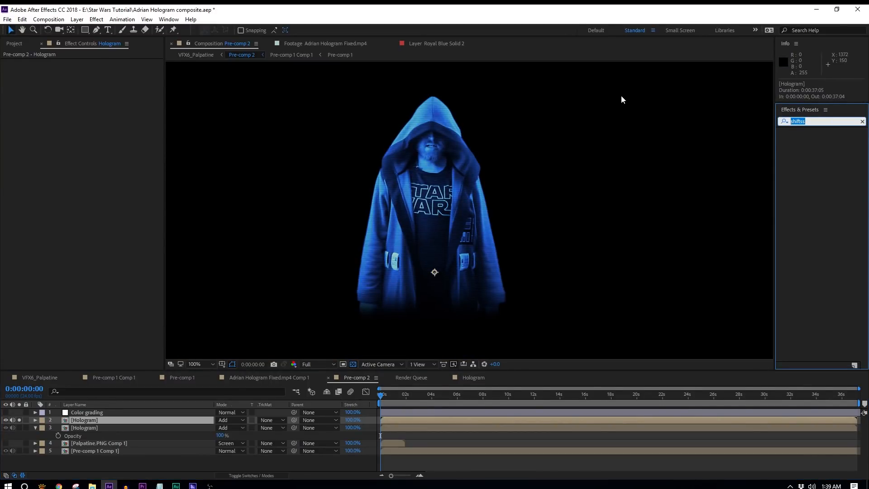
text(level)
click(818, 178)
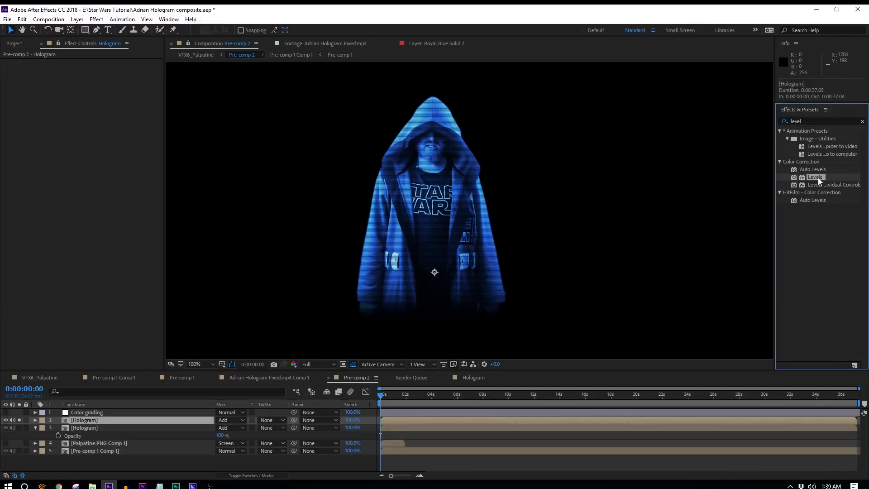
drag(82, 420, 83, 421)
drag(27, 118, 125, 114)
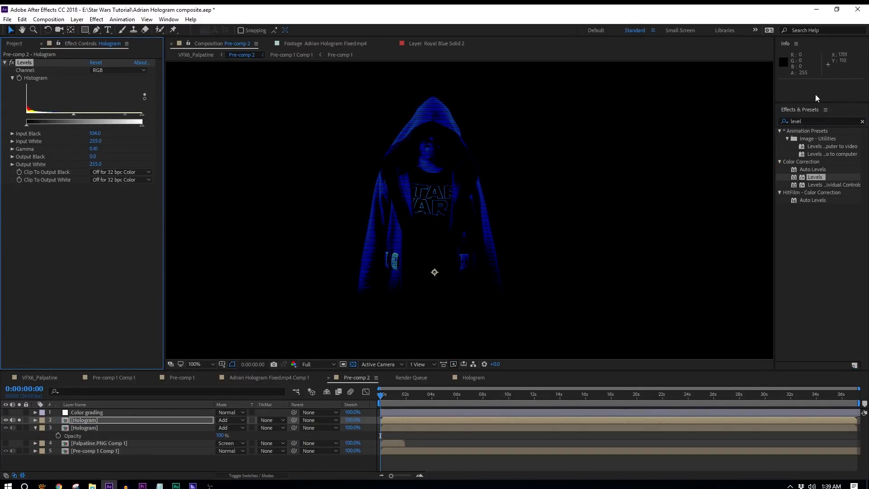
Apply Glow to the soloed Hologram copy with threshold 23.9%, radius 31 and intensity 2.4, and raise the Levels gamma to 0.99.
drag(810, 121, 710, 99)
text(glow)
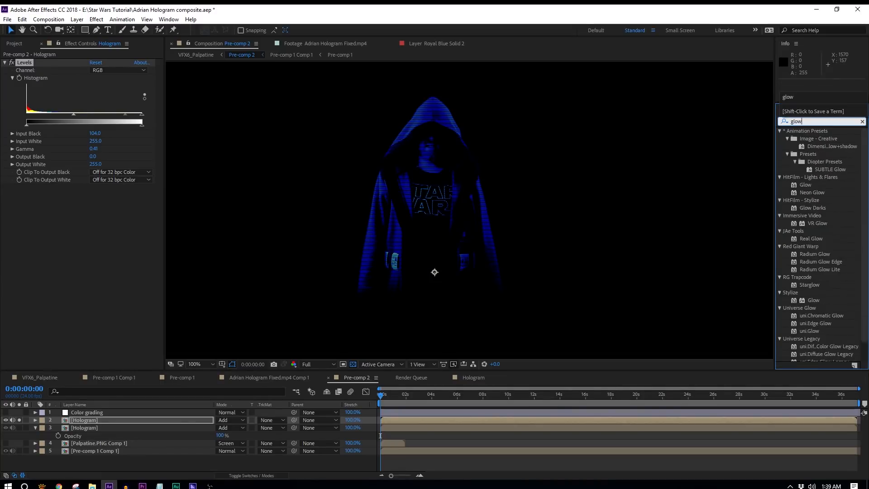
drag(814, 300, 122, 205)
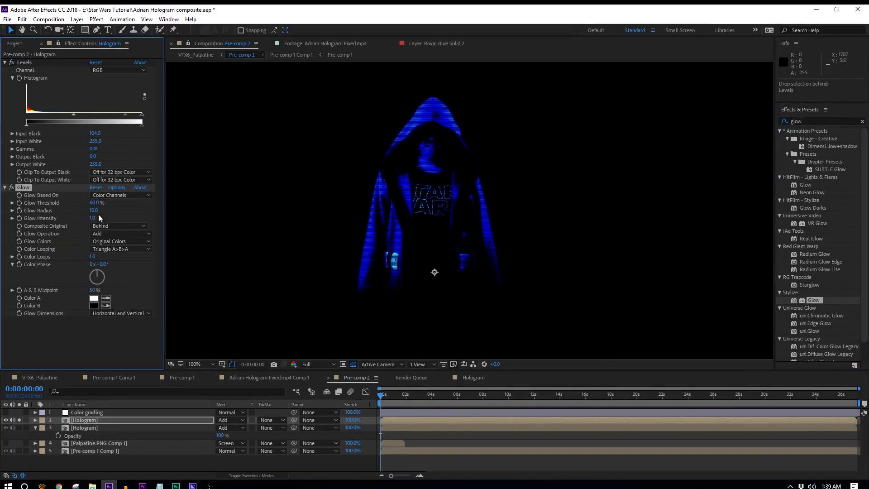
drag(96, 222, 166, 216)
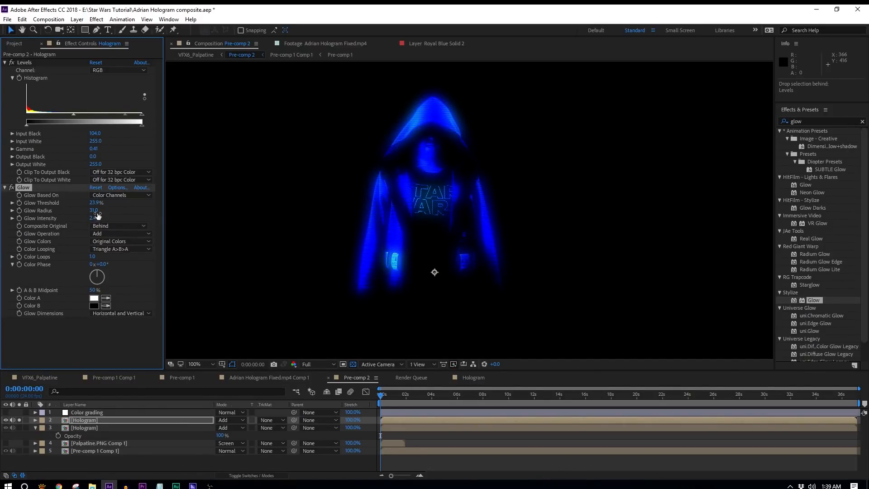
mouse_move(124, 116)
mouse_down()
mouse_move(99, 116)
mouse_move(119, 114)
mouse_up()
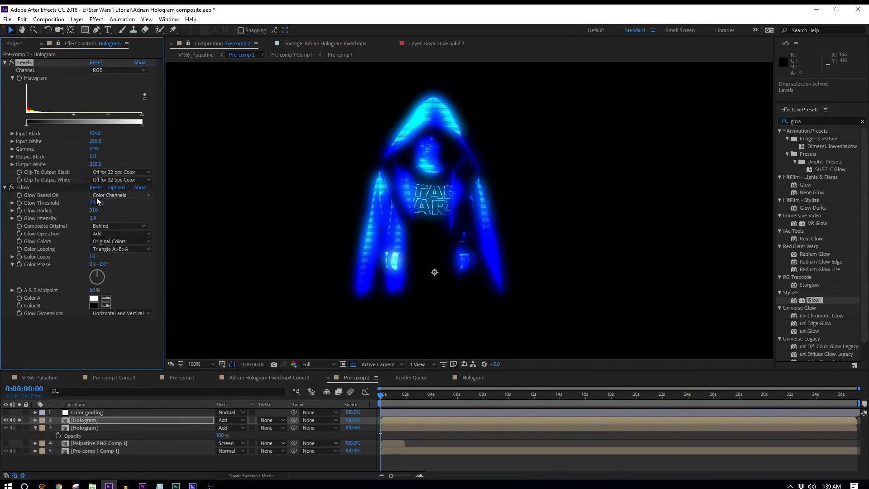
Reset the Hologram copy's Glow and set radius 18, intensity 2.5 and glow operation Screen.
click(96, 187)
drag(91, 210, 111, 210)
scroll(449, 134, up, 1)
drag(362, 136, 401, 251)
mouse_move(91, 219)
mouse_down()
mouse_move(125, 220)
mouse_move(85, 208)
mouse_up()
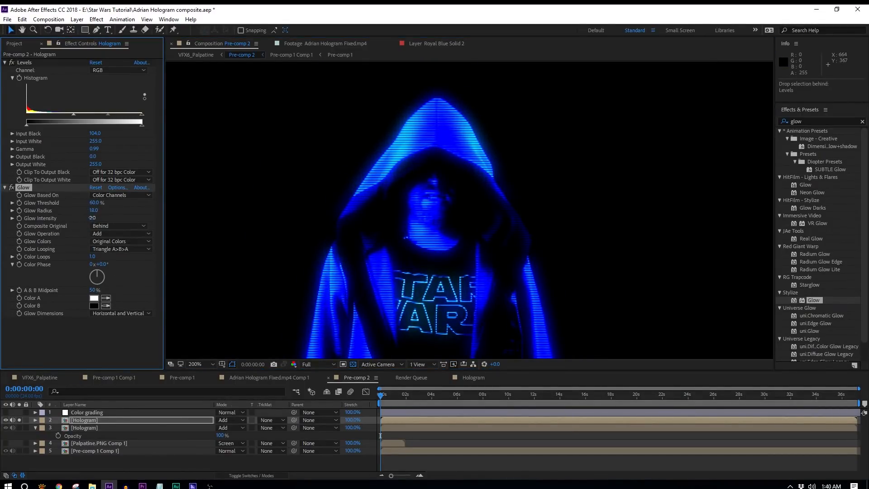
click(104, 234)
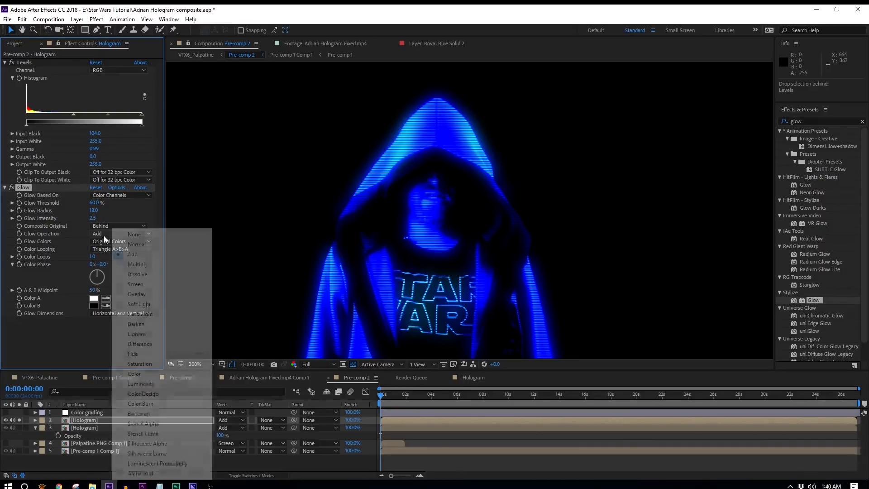
click(156, 294)
Unsolo the upper Hologram copy and set its blending mode to Screen.
click(19, 420)
click(243, 428)
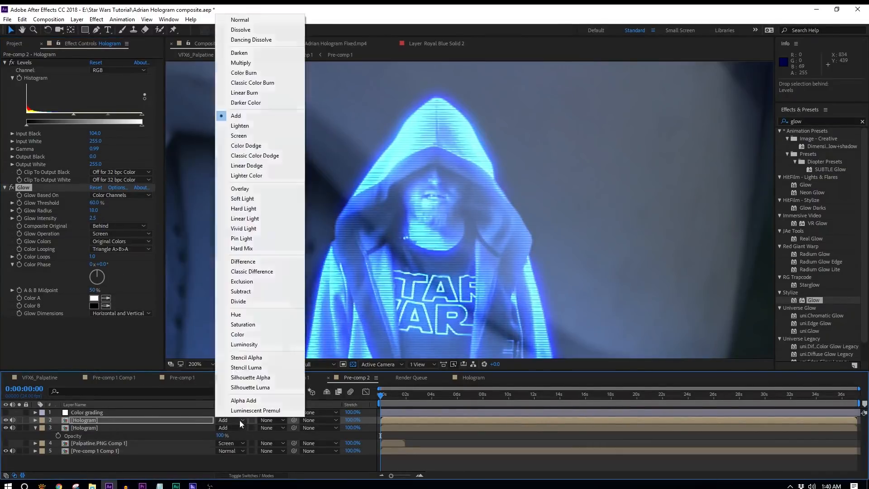
click(265, 136)
scroll(449, 270, down, 1)
drag(449, 270, 403, 223)
Create an adjustment layer above the Hologram layers and apply the Stylize Glow effect to it.
click(77, 19)
mouse_move(97, 27)
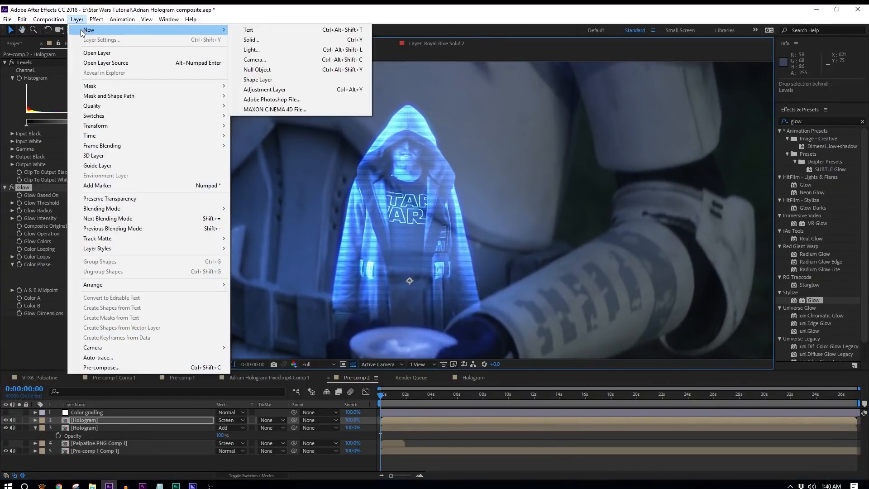
click(300, 84)
click(825, 121)
text(glow)
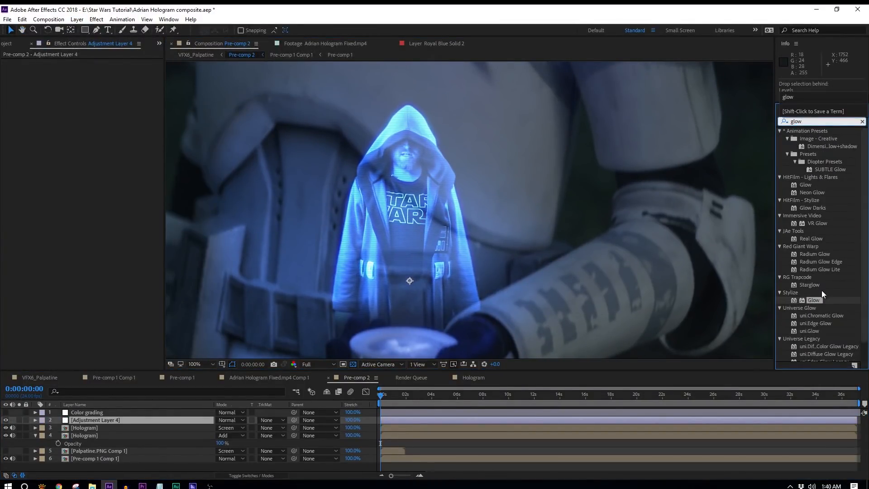
drag(813, 301, 96, 421)
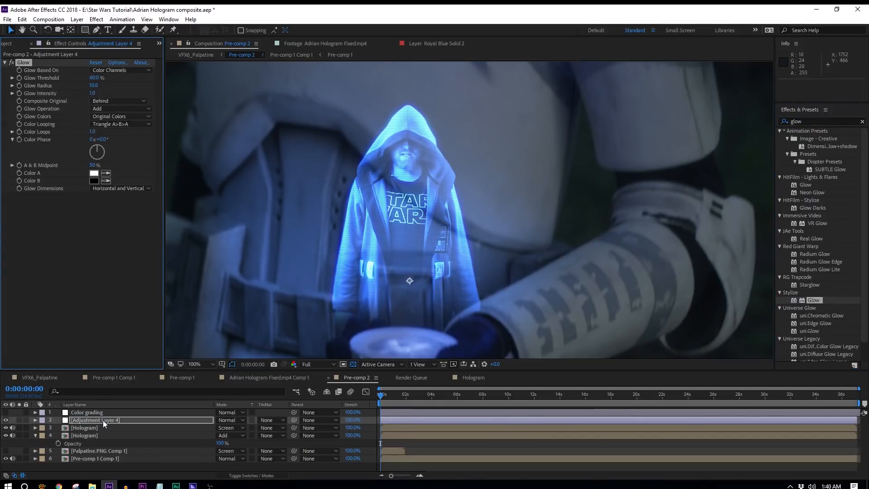
Set the adjustment layer's Glow to threshold 79.6%, radius 441 and intensity 3.2, and compare the shot with the effect off and on.
drag(95, 78, 252, 100)
scroll(437, 217, down, 2)
drag(112, 94, 124, 80)
key(slash)
click(11, 64)
click(11, 64)
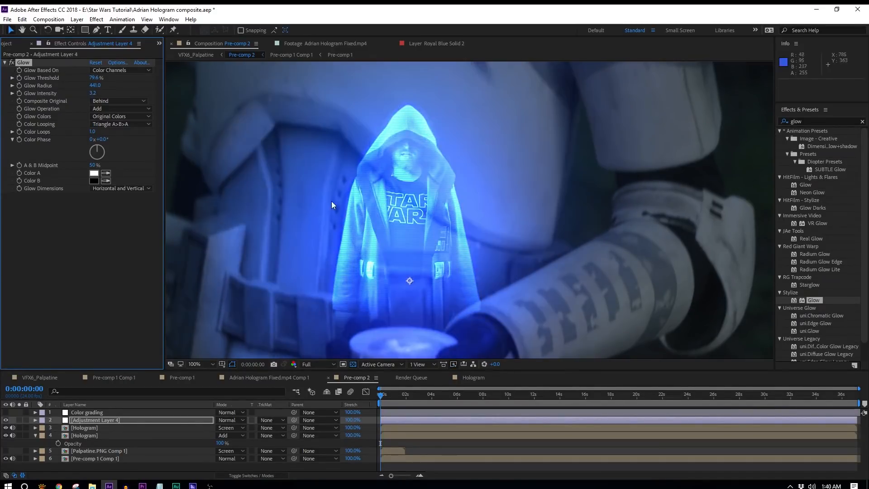
key(comma)
click(12, 63)
click(11, 64)
Solo the lower Hologram layer, duplicate it, and hide the original beneath the duplicate.
drag(468, 241, 462, 214)
click(89, 435)
click(19, 436)
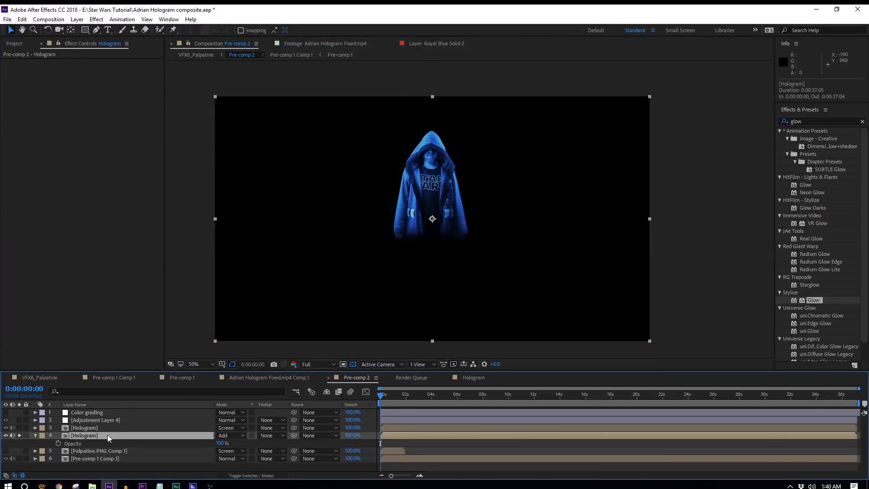
key(ctrl+d)
click(6, 443)
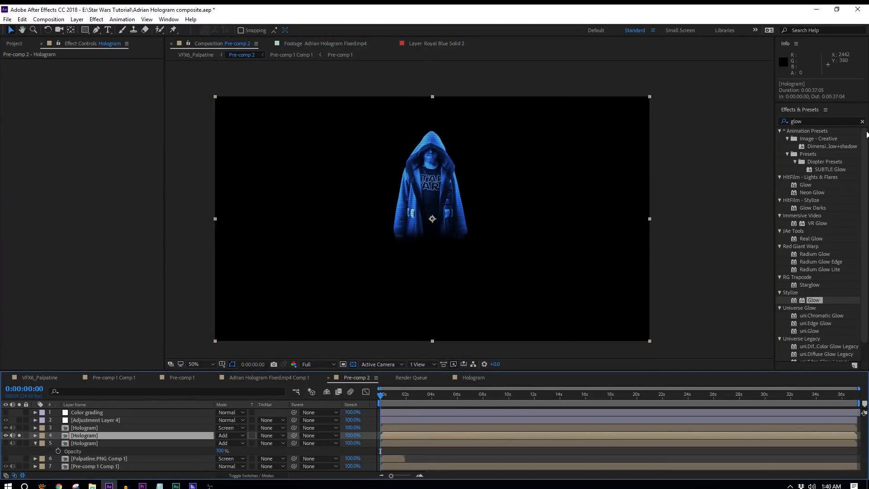
Apply Levels with input black 114 to the new Hologram duplicate and solo the trooper footage layer along with it.
click(809, 121)
text(level)
drag(814, 177, 93, 435)
scroll(483, 220, up, 1)
drag(26, 114, 78, 115)
drag(451, 178, 459, 218)
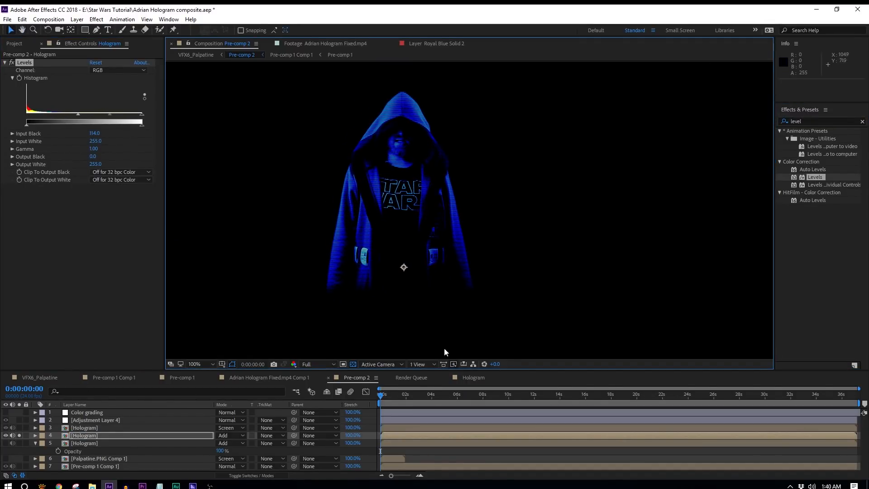
click(19, 466)
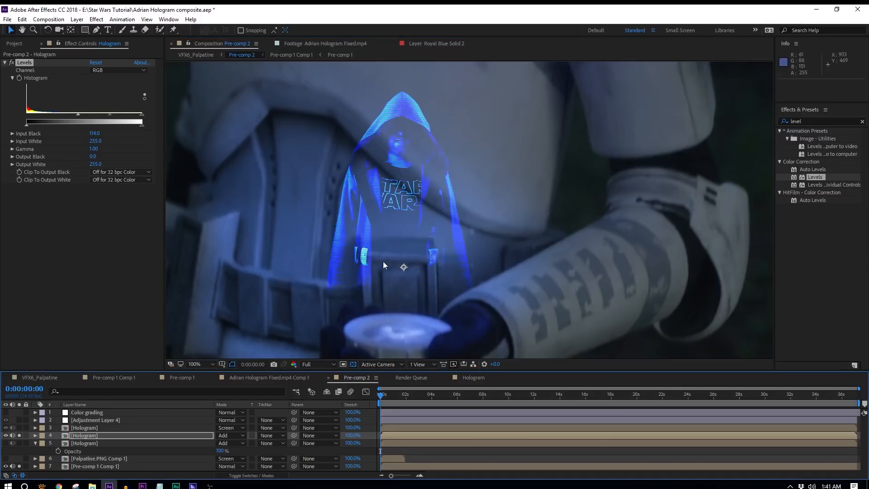
Add CC Radial Blur to the Hologram duplicate, set to Fading Zoom, with its center at 953, 937 below the trooper's hand.
click(808, 122)
text(radial)
drag(824, 194, 123, 194)
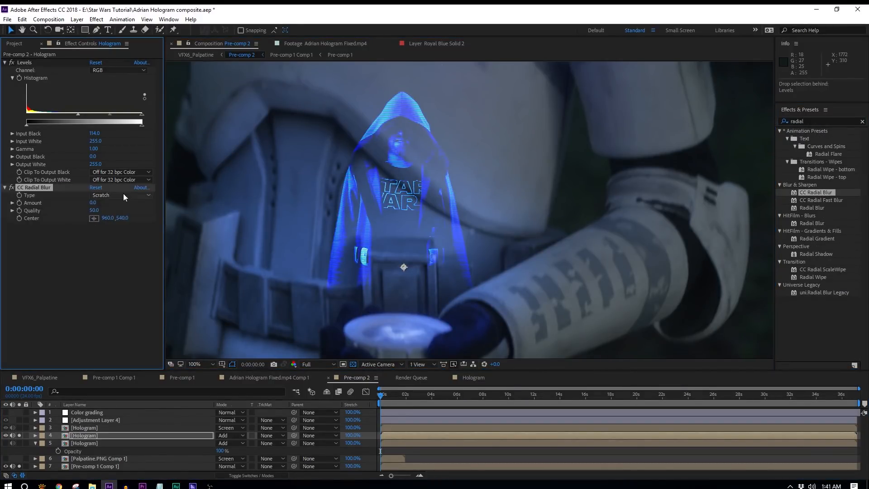
click(147, 195)
click(109, 215)
click(94, 218)
scroll(399, 299, down, 2)
click(432, 264)
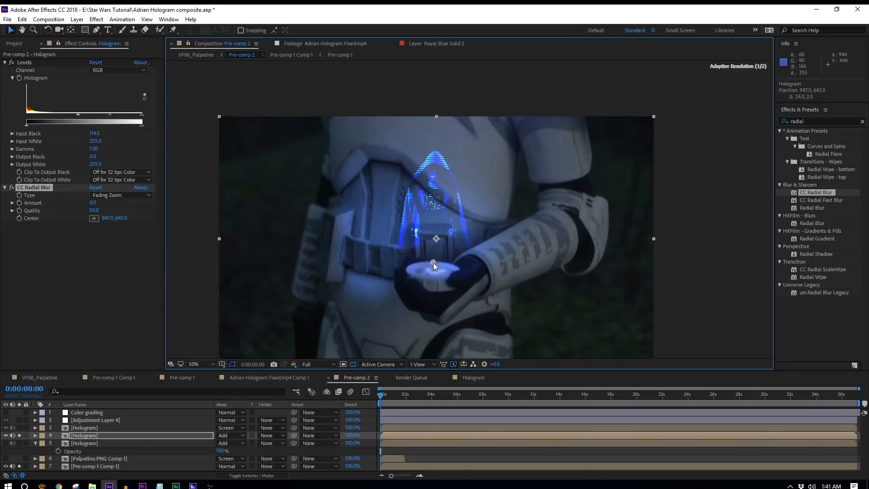
drag(433, 263, 435, 328)
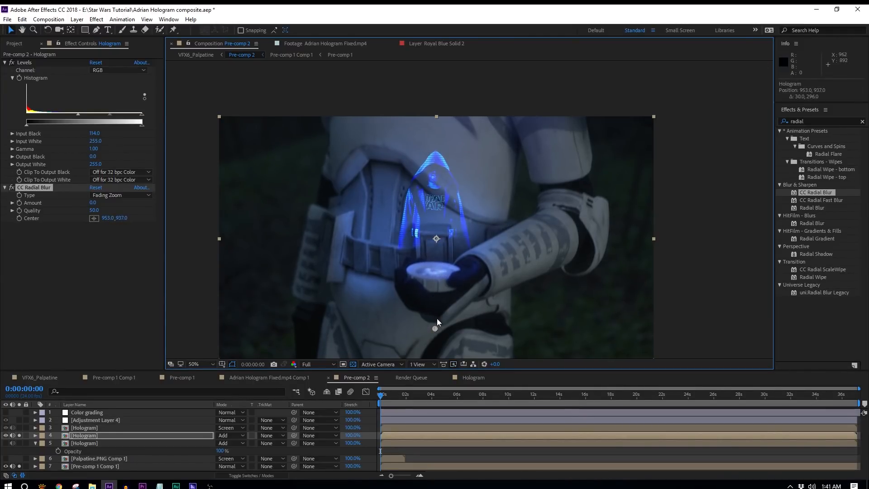
Set the radial blur amount to -110 and adjust the duplicate's Levels to input black 34 and gamma 1.33 for stronger light rays.
key(period)
mouse_move(93, 203)
mouse_down()
mouse_move(107, 205)
mouse_move(78, 201)
mouse_move(107, 202)
mouse_up()
key(period)
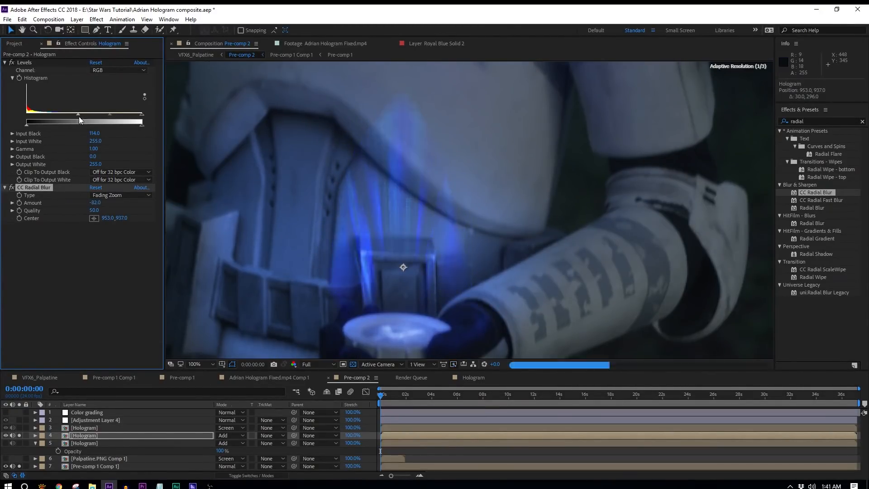
drag(77, 114, 41, 114)
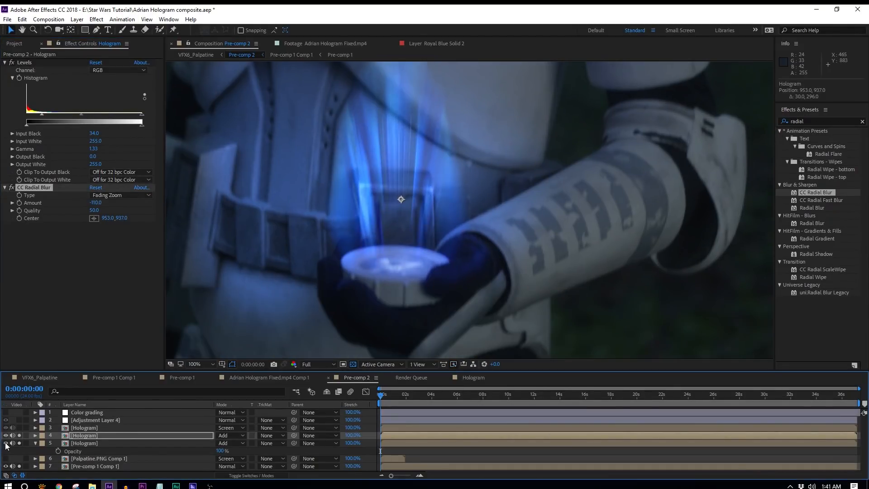
Show the lowest Hologram layer again and compare the composite with the CC Radial Blur off and on.
click(6, 443)
drag(431, 150, 415, 215)
click(12, 187)
click(11, 188)
click(12, 187)
click(12, 188)
Solo all the Hologram layers and Adjustment Layer 4 with the trooper footage, and inspect the combined glow.
drag(18, 443, 18, 434)
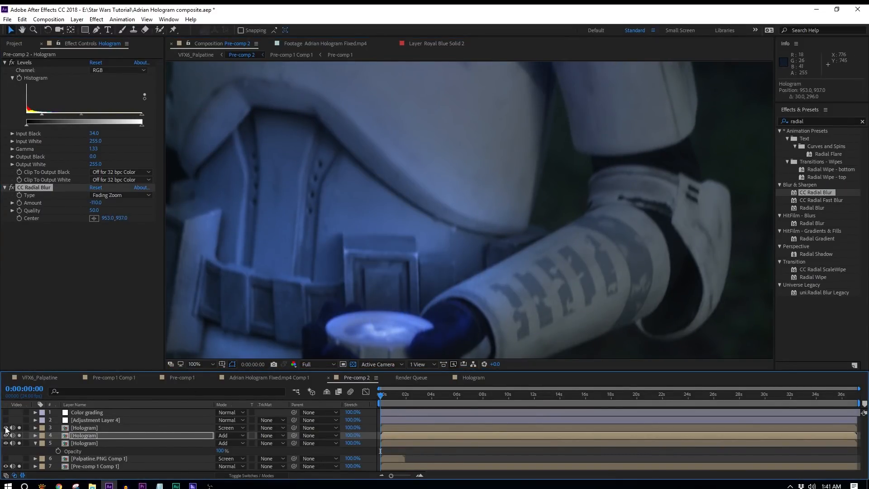
click(6, 428)
click(33, 420)
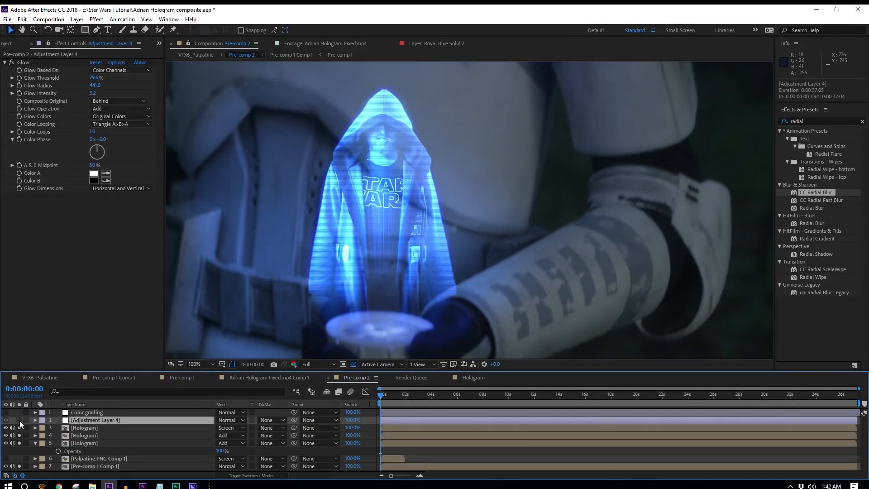
click(19, 421)
scroll(434, 206, down, 1)
drag(435, 206, 471, 205)
scroll(447, 202, up, 1)
scroll(471, 206, down, 1)
drag(530, 245, 516, 225)
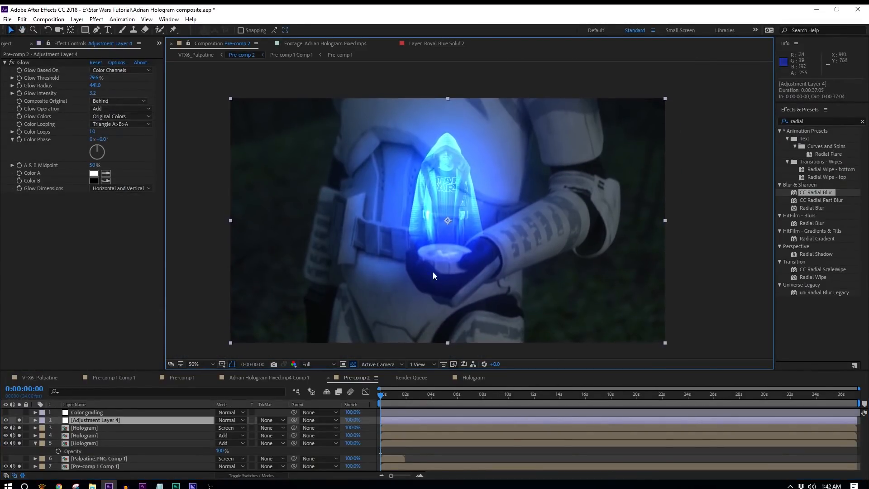
Select the Color grading layer to review its Mojo effect settings.
click(40, 413)
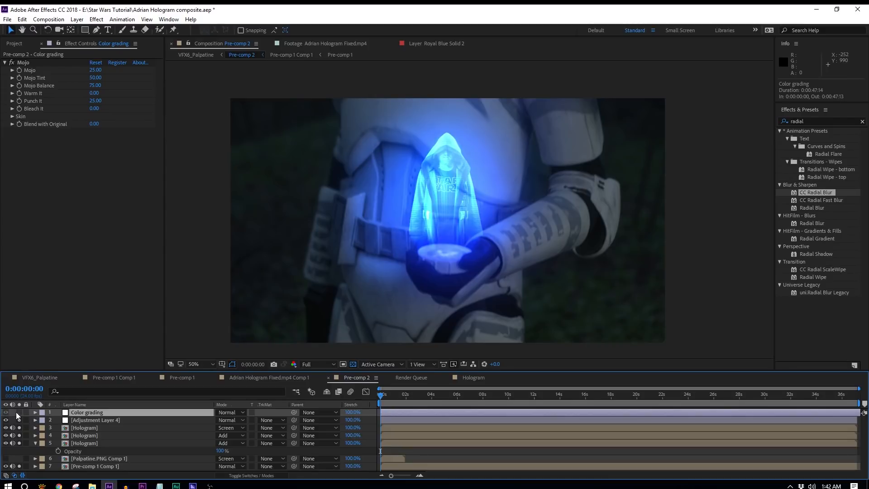
scroll(474, 186, up, 2)
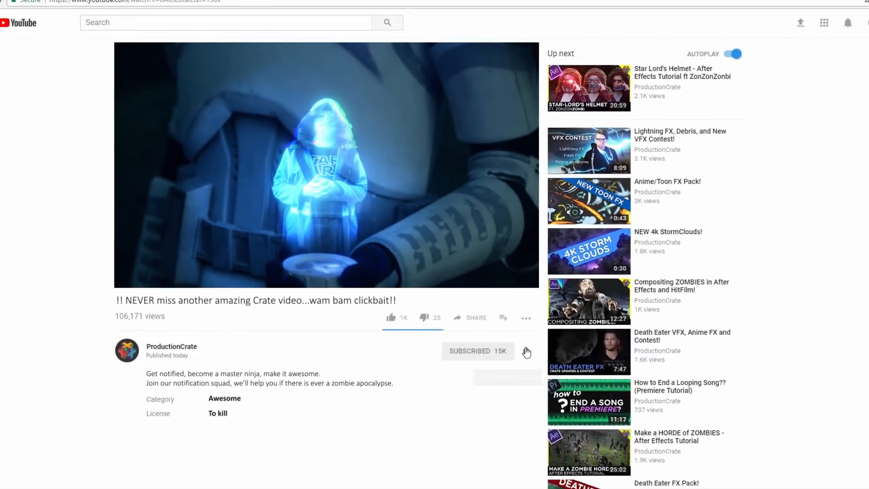
click(526, 351)
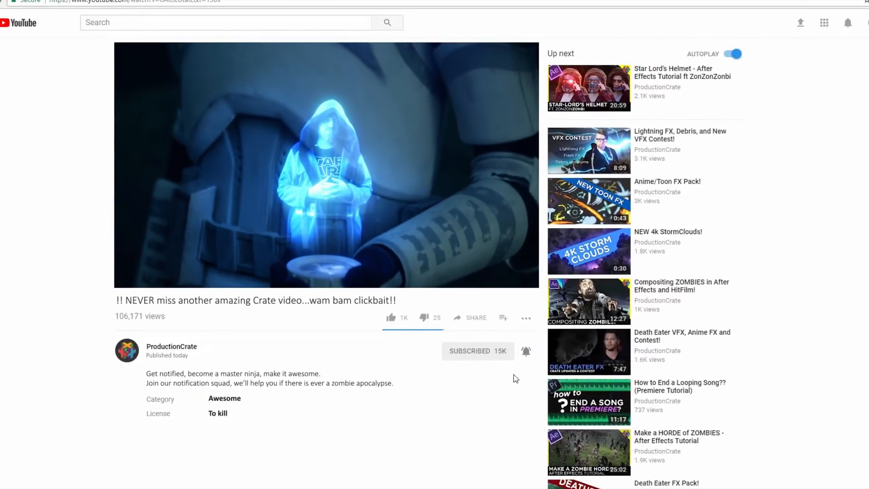